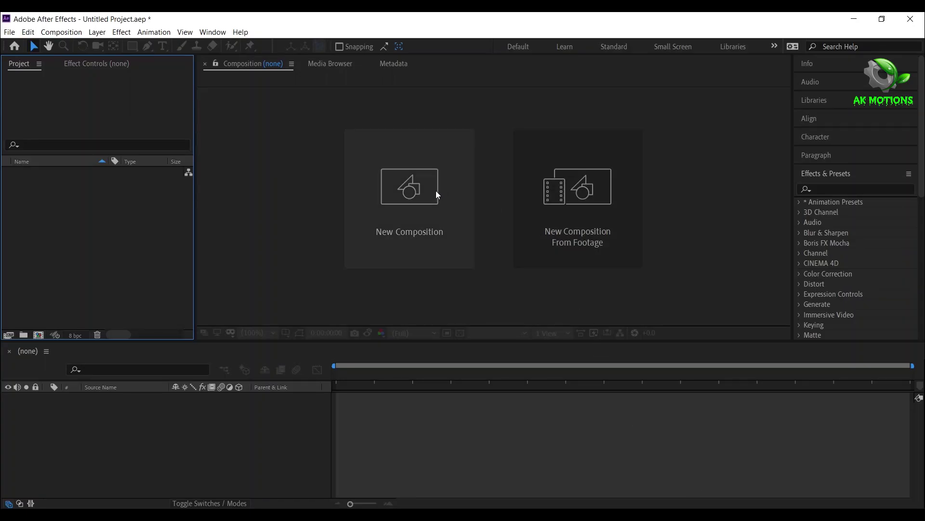
Step: Create a composition 'main' at 1920×1080, 60 fps, 0:00:08:00 duration
{"action": "left_click", "coordinate": [424, 192]}
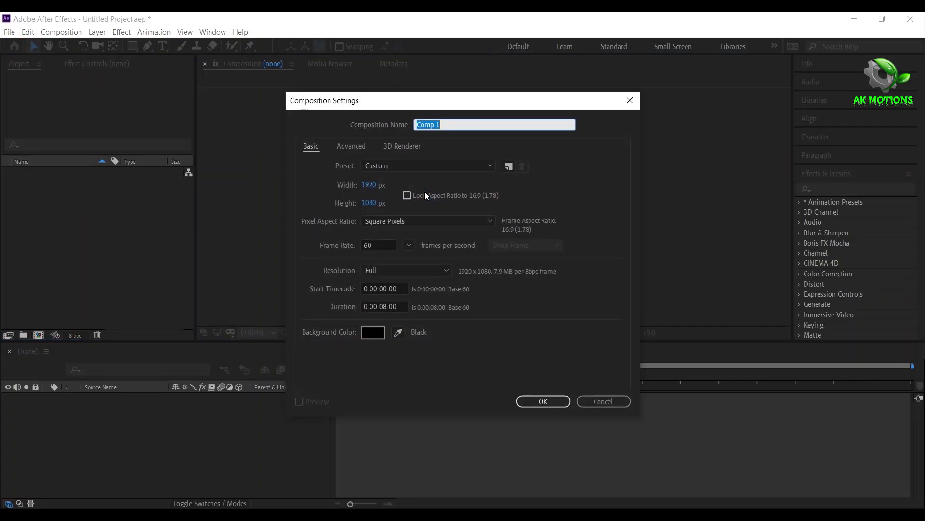
{"action": "type", "text": "main"}
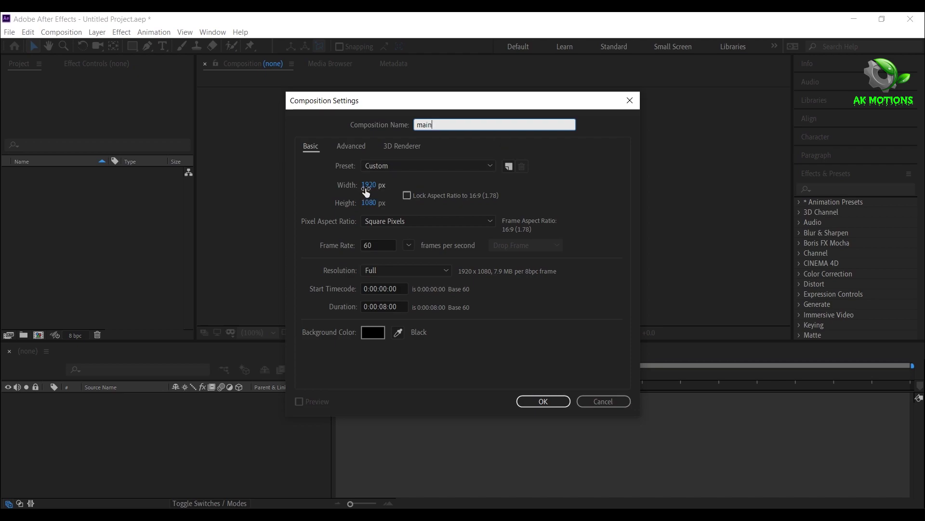
{"action": "left_click", "coordinate": [369, 185]}
{"action": "left_click", "coordinate": [368, 203]}
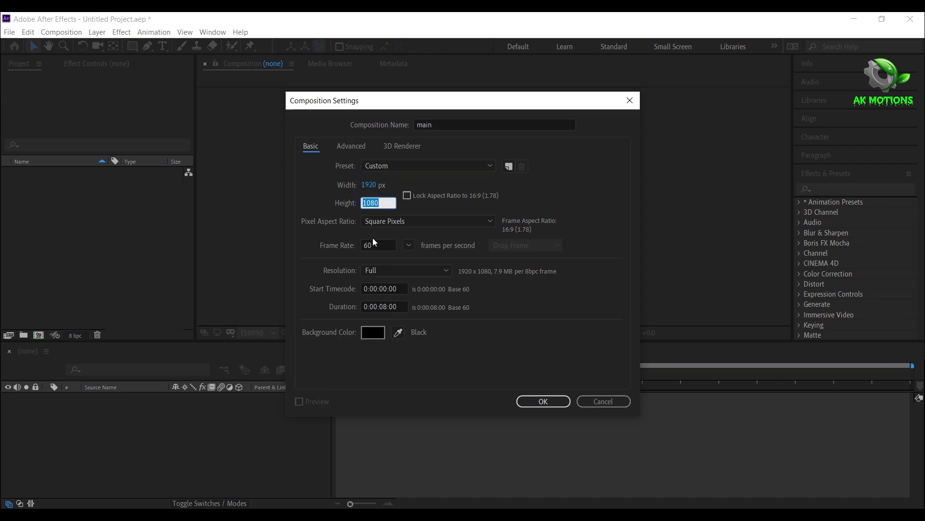
{"action": "left_click", "coordinate": [373, 244]}
{"action": "left_click", "coordinate": [406, 307]}
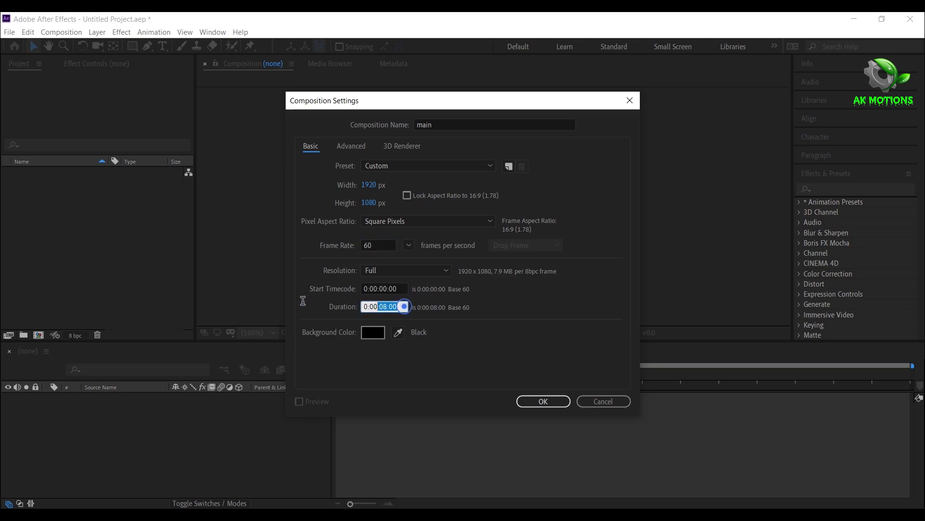
{"action": "left_click", "coordinate": [529, 402]}
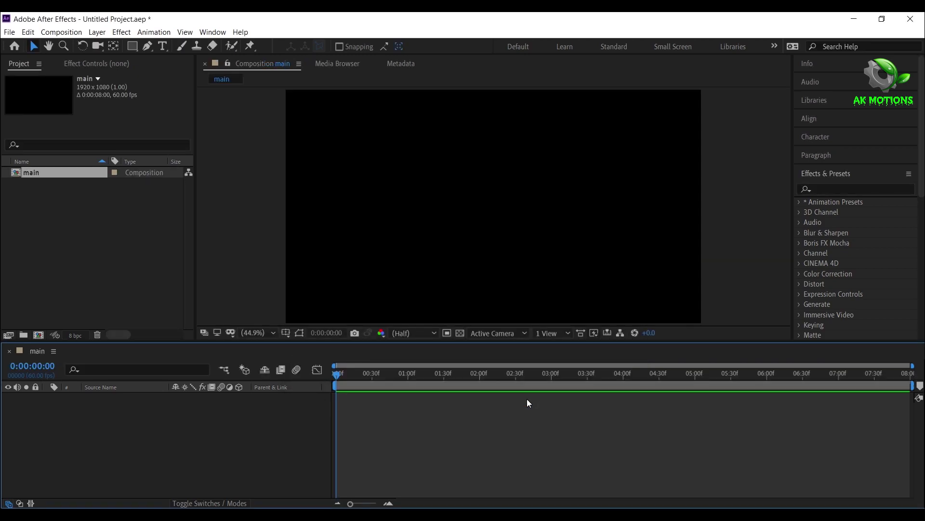
Step: Add a new text layer reading 'SAAHO' to the main composition
{"action": "right_click", "coordinate": [212, 442]}
{"action": "left_click", "coordinate": [251, 330]}
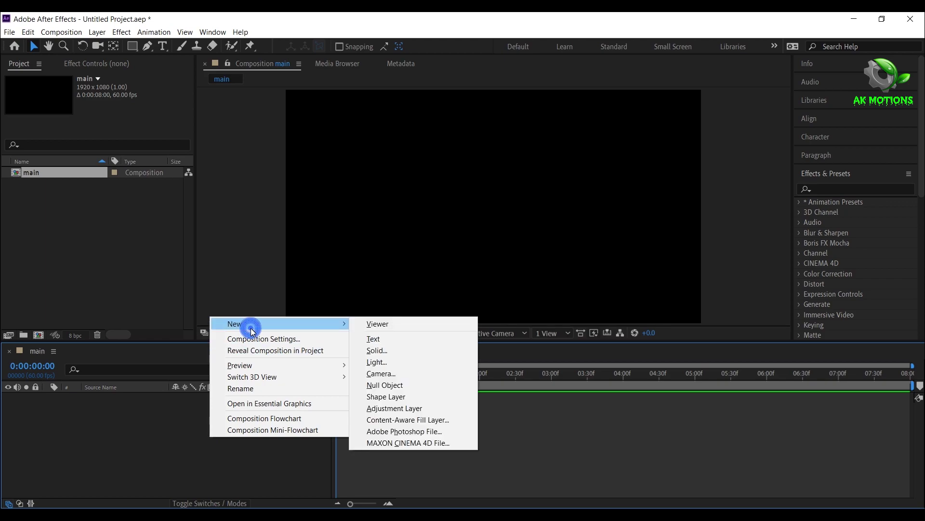
{"action": "left_click", "coordinate": [383, 339]}
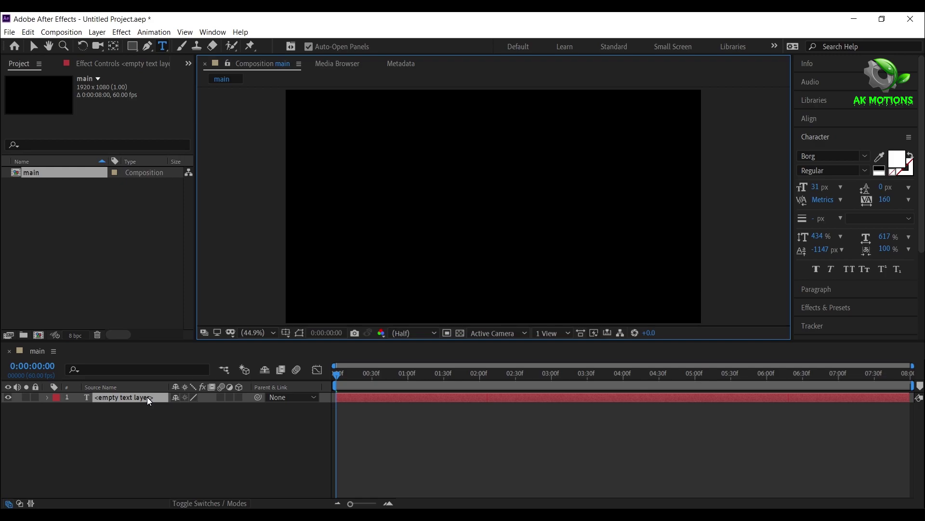
{"action": "type", "text": "SAAHO"}
{"action": "left_click", "coordinate": [154, 439]}
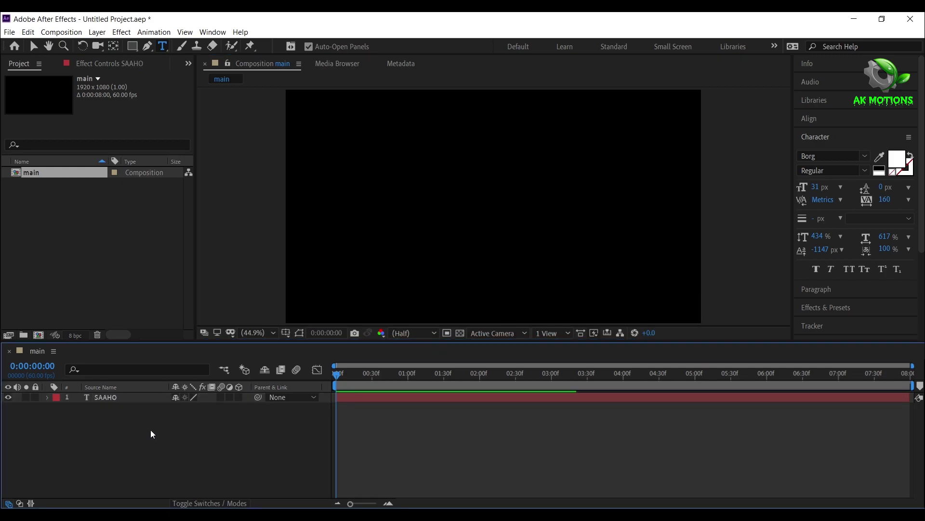
Step: Align the SAAHO layer to the vertical centre of the composition
{"action": "left_click", "coordinate": [122, 396]}
{"action": "left_click", "coordinate": [816, 125]}
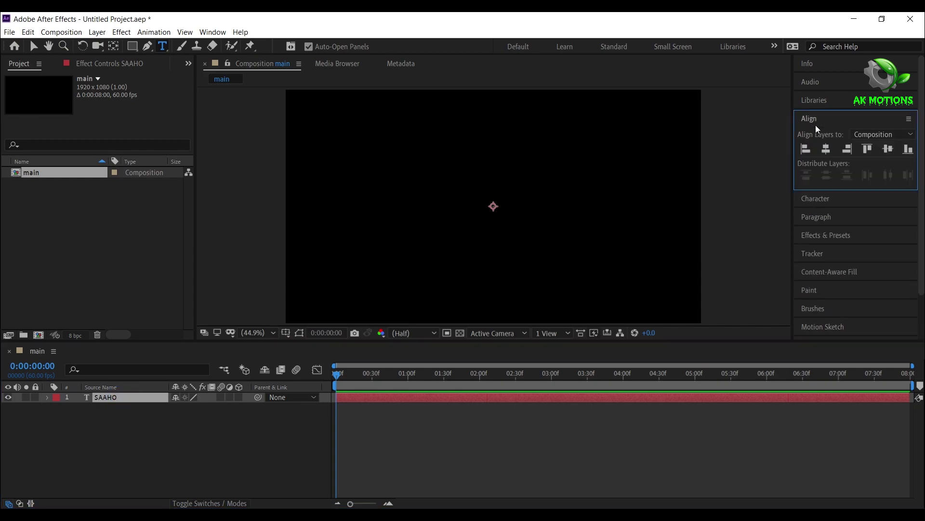
{"action": "left_click", "coordinate": [892, 153]}
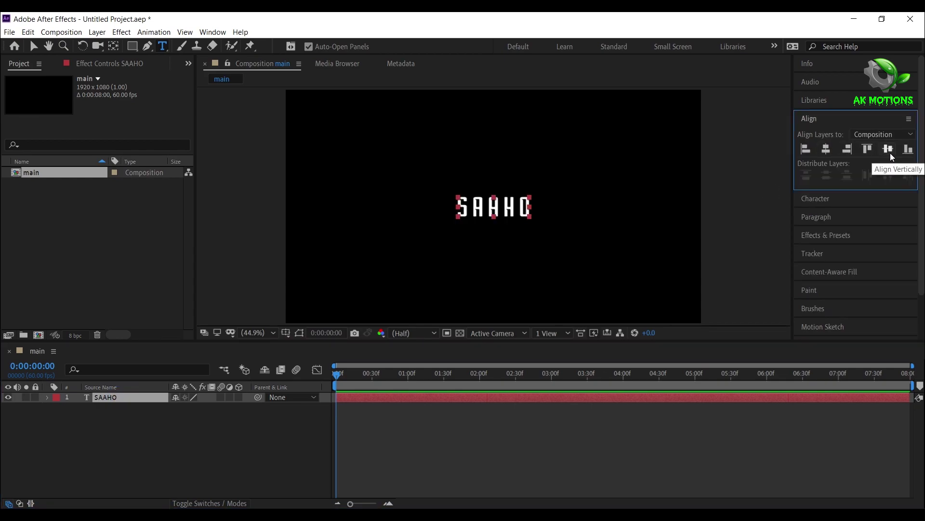
{"action": "left_click", "coordinate": [822, 201]}
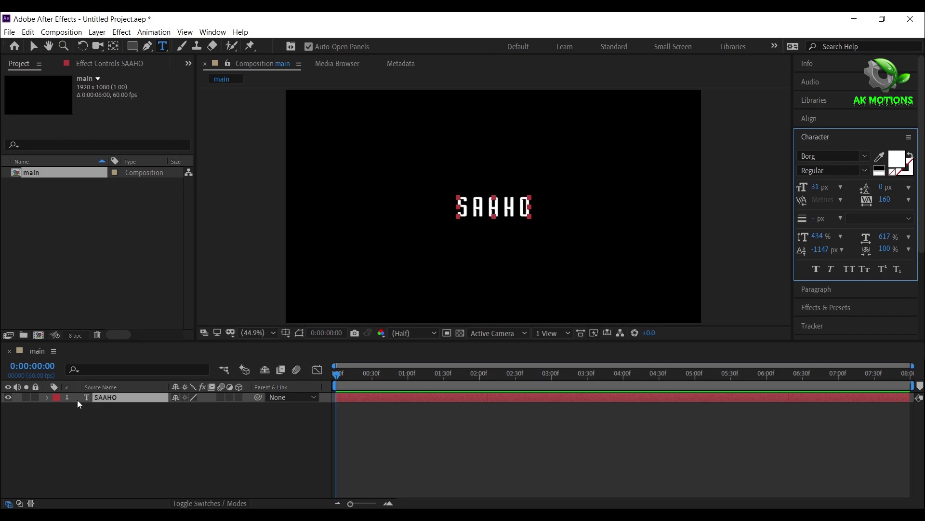
Step: Set the whole SAAHO title to SAAHO FONT with 633% vertical scale
{"action": "double_click", "coordinate": [118, 404]}
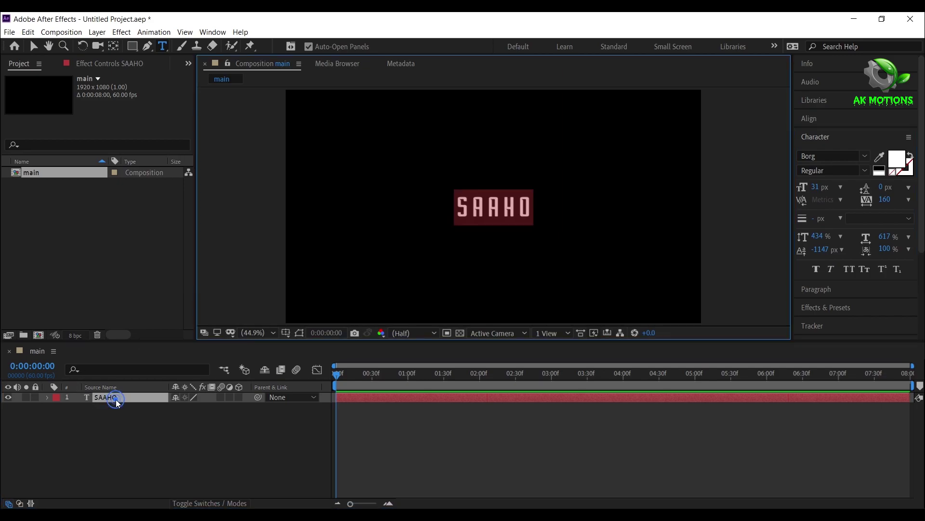
{"action": "left_click", "coordinate": [825, 158]}
{"action": "type", "text": "saa"}
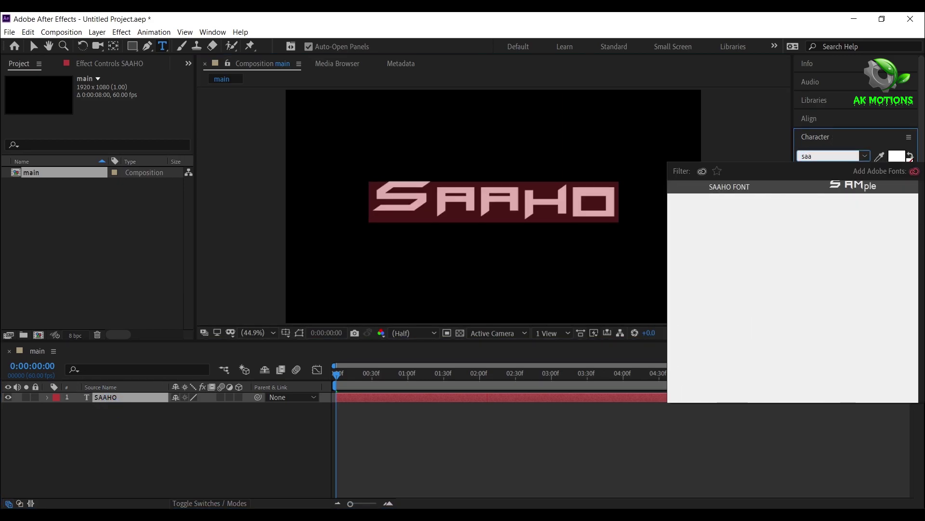
{"action": "key", "text": "Return"}
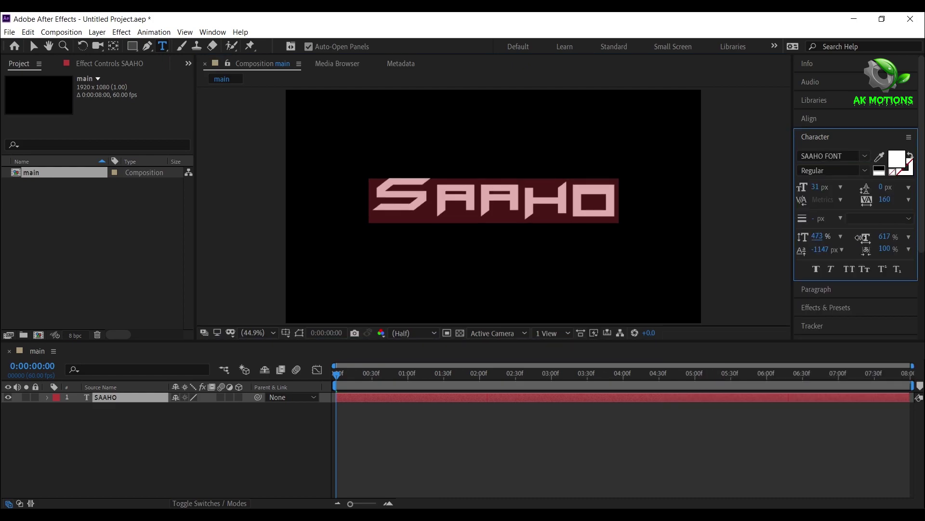
{"action": "left_click_drag", "start_coordinate": [821, 241], "coordinate": [829, 241]}
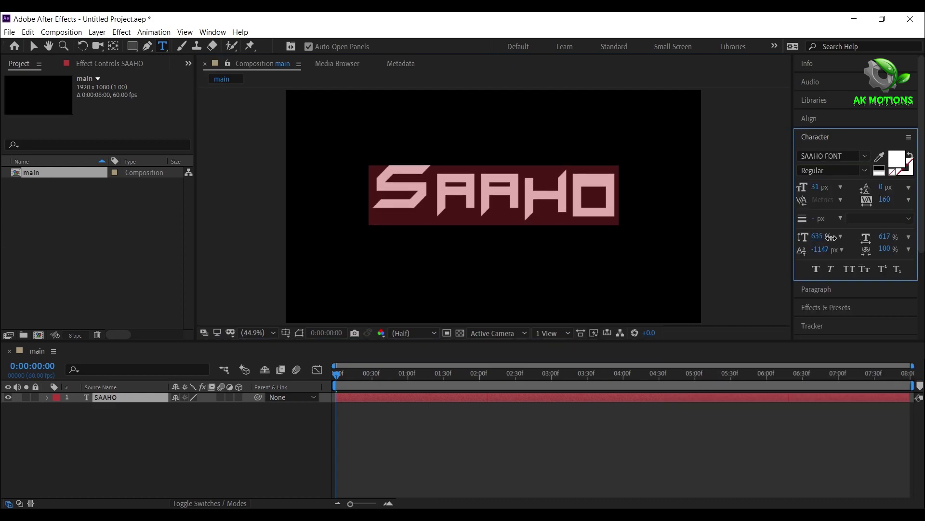
{"action": "left_click", "coordinate": [241, 413]}
Step: Enlarge the AA to 37 px, raise the H, and shrink and raise the O to 29 px
{"action": "left_click_drag", "start_coordinate": [434, 193], "coordinate": [519, 192]}
{"action": "mouse_move", "coordinate": [815, 187]}
{"action": "left_mouse_down"}
{"action": "mouse_move", "coordinate": [830, 188]}
{"action": "mouse_move", "coordinate": [822, 191]}
{"action": "left_mouse_up"}
{"action": "left_click_drag", "start_coordinate": [531, 214], "coordinate": [576, 214]}
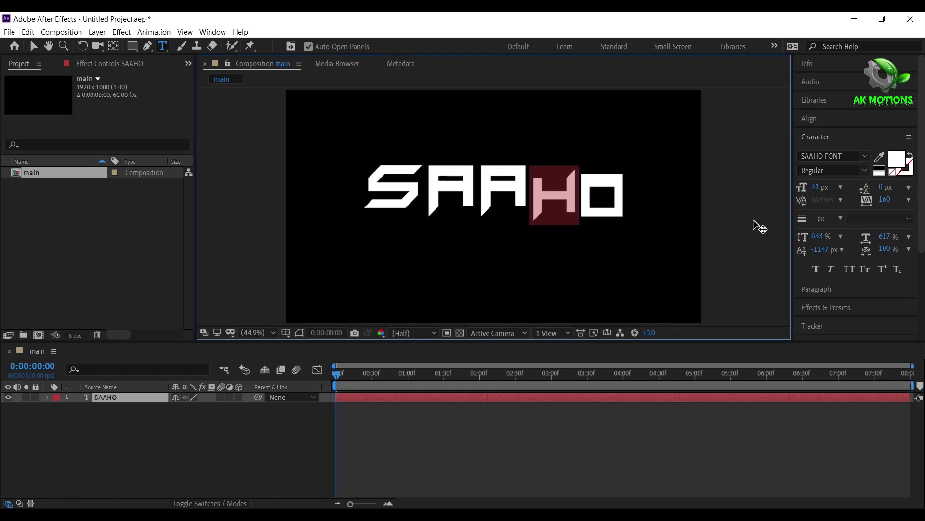
{"action": "left_click_drag", "start_coordinate": [821, 249], "coordinate": [836, 245]}
{"action": "left_click_drag", "start_coordinate": [629, 187], "coordinate": [581, 193]}
{"action": "left_click_drag", "start_coordinate": [810, 248], "coordinate": [820, 248]}
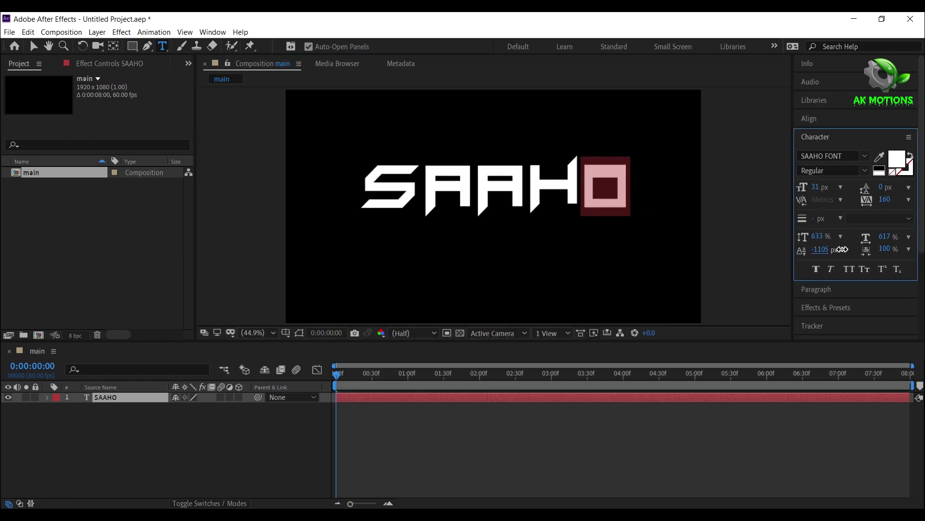
{"action": "left_click_drag", "start_coordinate": [816, 187], "coordinate": [812, 188]}
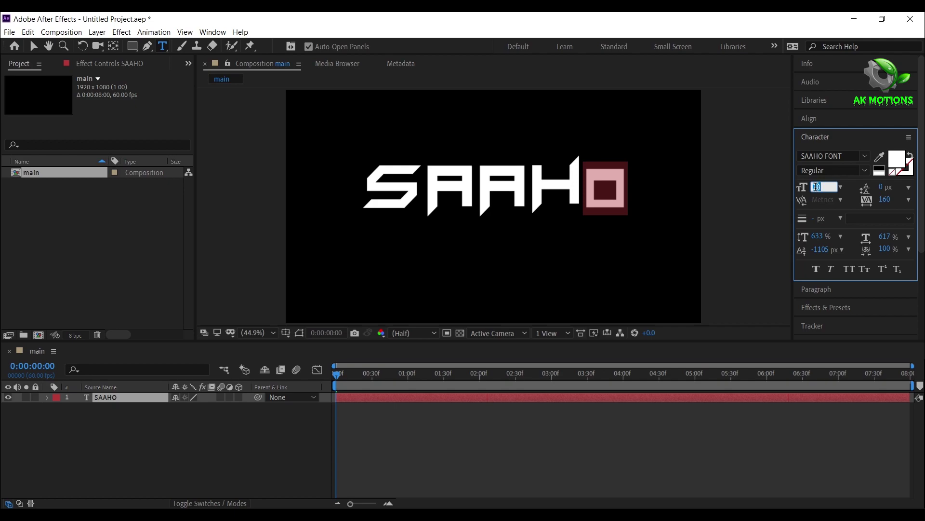
{"action": "left_click", "coordinate": [144, 446]}
Step: Re-centre the SAAHO layer vertically in the composition
{"action": "left_click", "coordinate": [127, 399]}
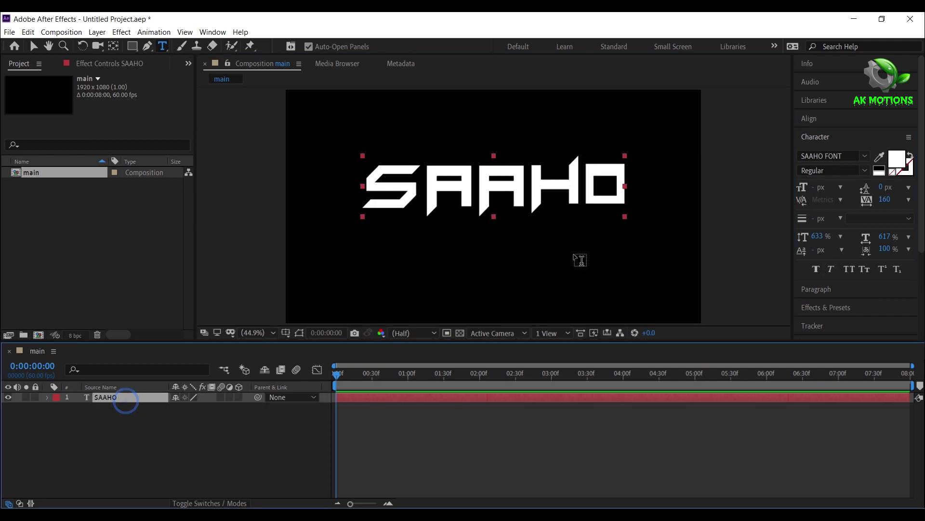
{"action": "left_click", "coordinate": [856, 118]}
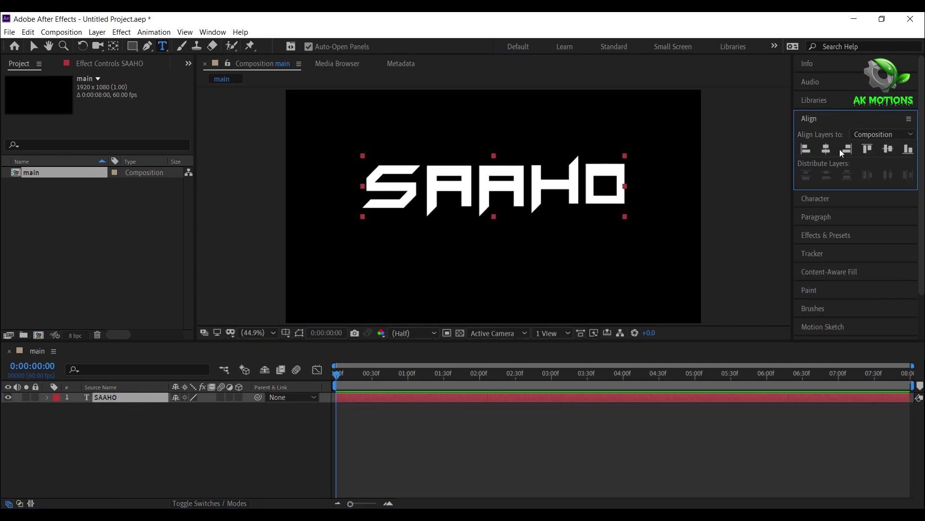
{"action": "left_click", "coordinate": [886, 149]}
{"action": "left_click", "coordinate": [155, 431]}
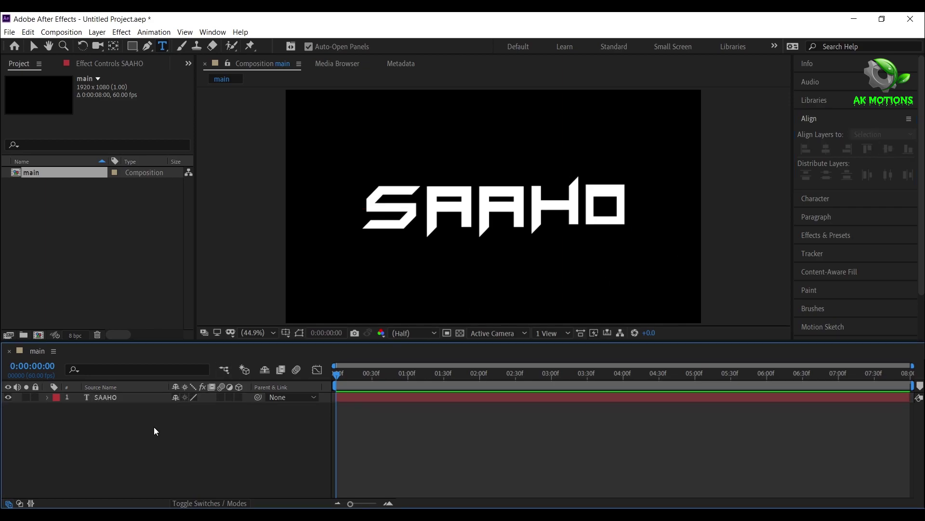
Step: Import Texture.jpg into the project
{"action": "double_click", "coordinate": [67, 249]}
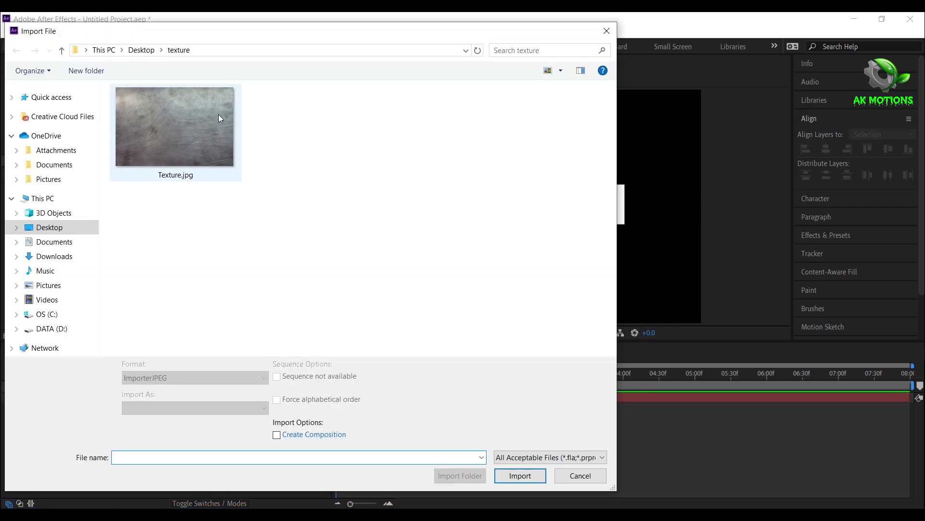
{"action": "left_click", "coordinate": [212, 124]}
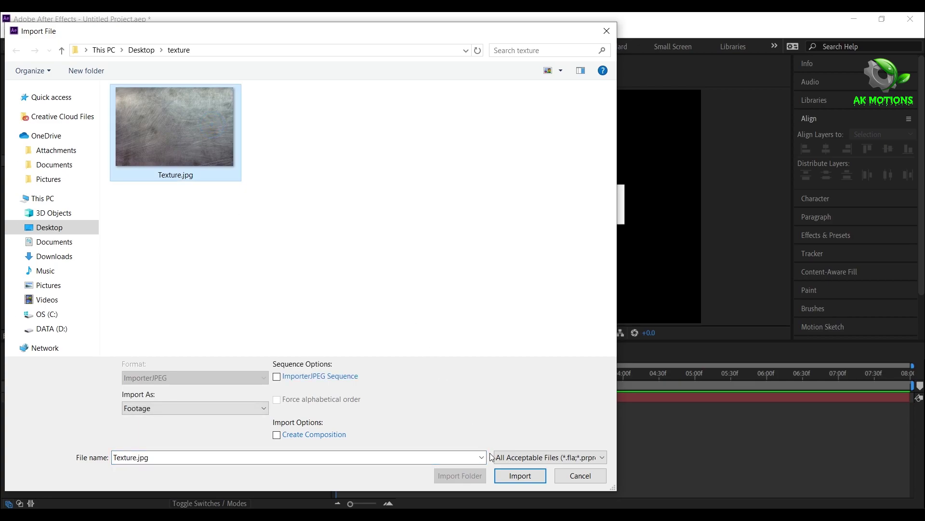
{"action": "left_click", "coordinate": [512, 477]}
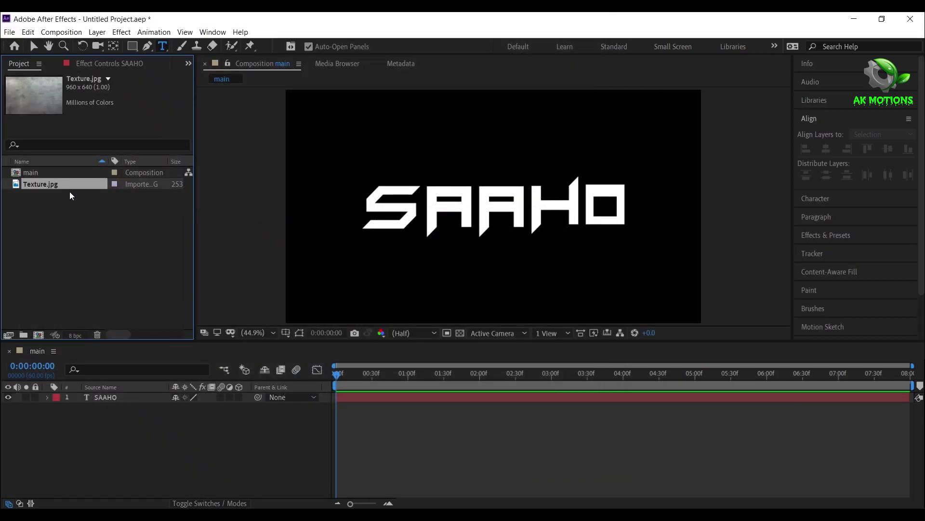
Step: Place Texture.jpg below the SAAHO layer and scale it to 149%
{"action": "left_click_drag", "start_coordinate": [65, 183], "coordinate": [113, 417]}
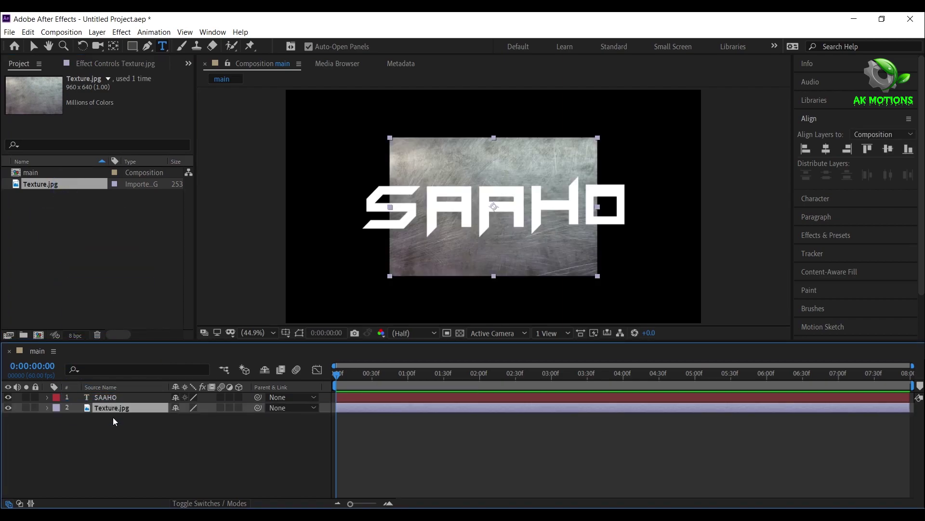
{"action": "key", "text": "s"}
{"action": "left_click_drag", "start_coordinate": [188, 418], "coordinate": [215, 425]}
{"action": "left_click", "coordinate": [48, 407]}
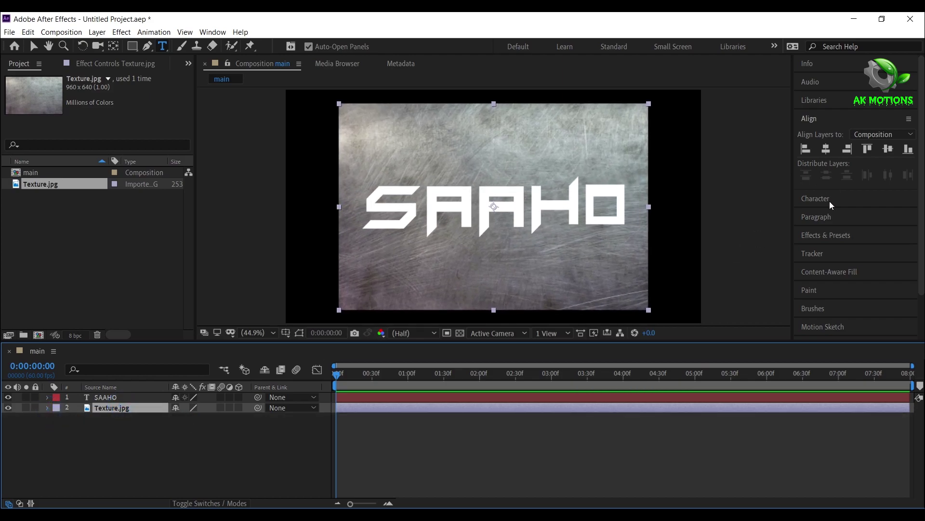
Step: Apply a Curves effect to Texture.jpg and pull the curve down to darken it
{"action": "left_click", "coordinate": [821, 233]}
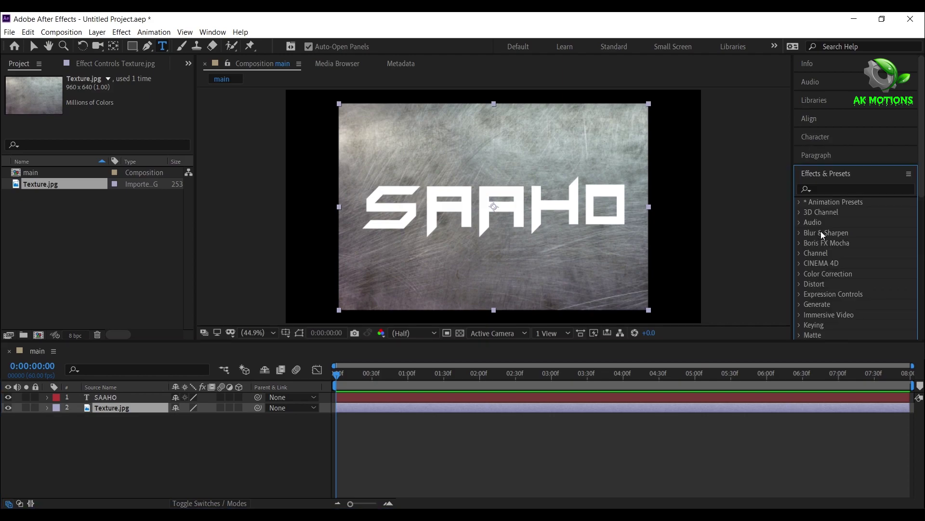
{"action": "left_click", "coordinate": [826, 188]}
{"action": "type", "text": "curves"}
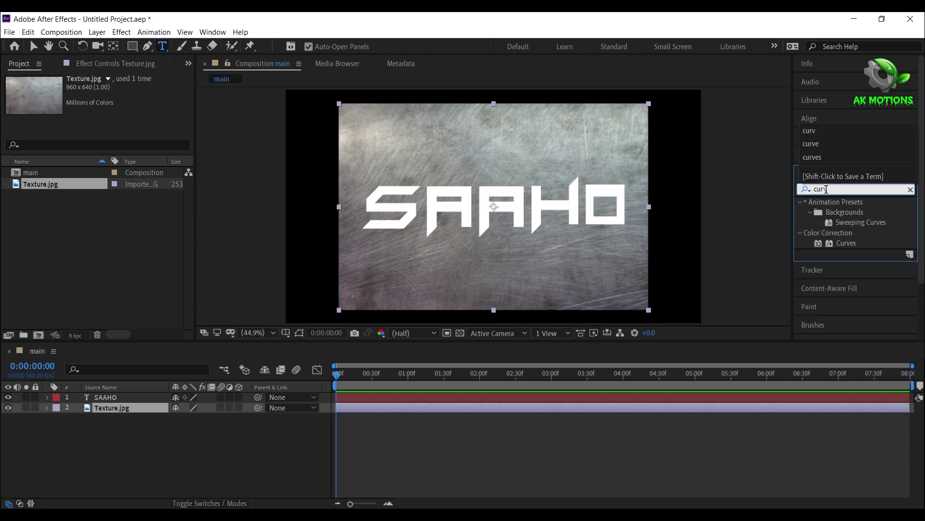
{"action": "double_click", "coordinate": [845, 243]}
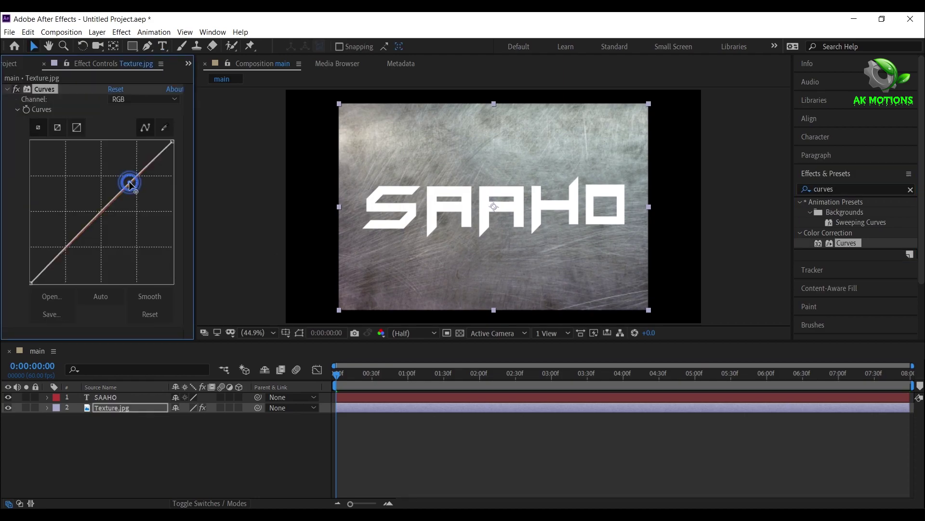
{"action": "left_click_drag", "start_coordinate": [128, 182], "coordinate": [135, 223]}
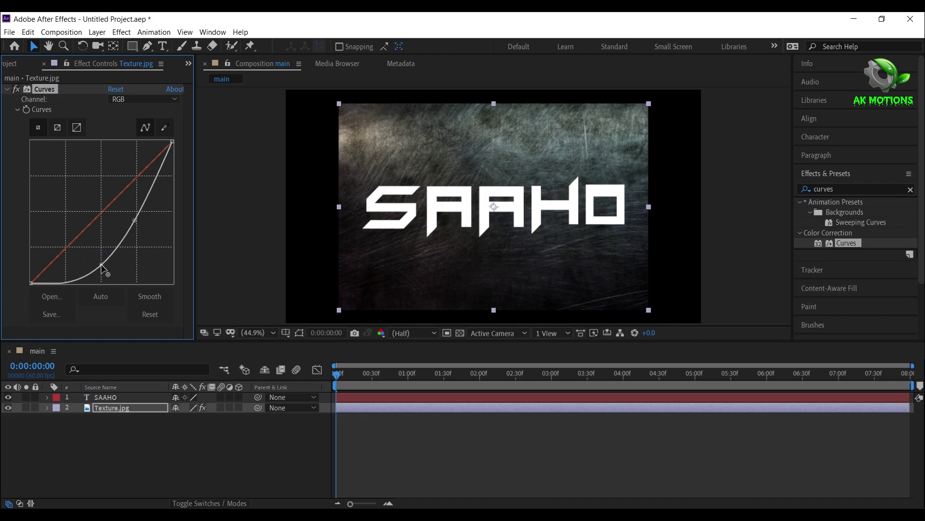
{"action": "left_click_drag", "start_coordinate": [137, 219], "coordinate": [141, 206]}
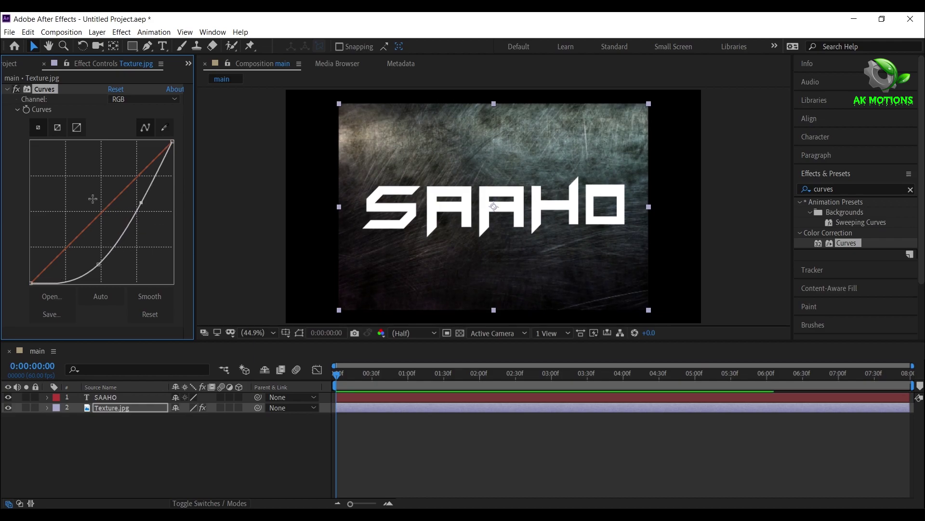
Step: Set Texture.jpg's track matte to Alpha Matte 'SAAHO'
{"action": "left_click", "coordinate": [7, 91]}
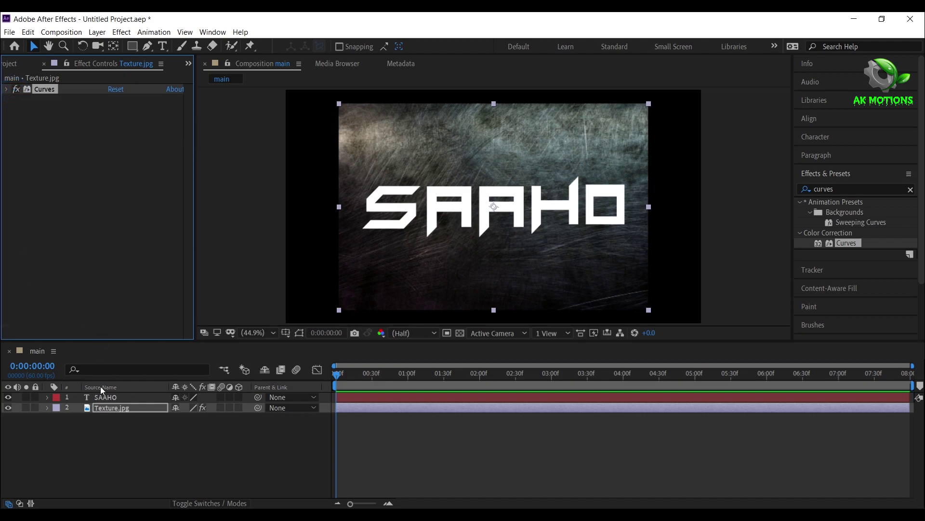
{"action": "left_click", "coordinate": [162, 432]}
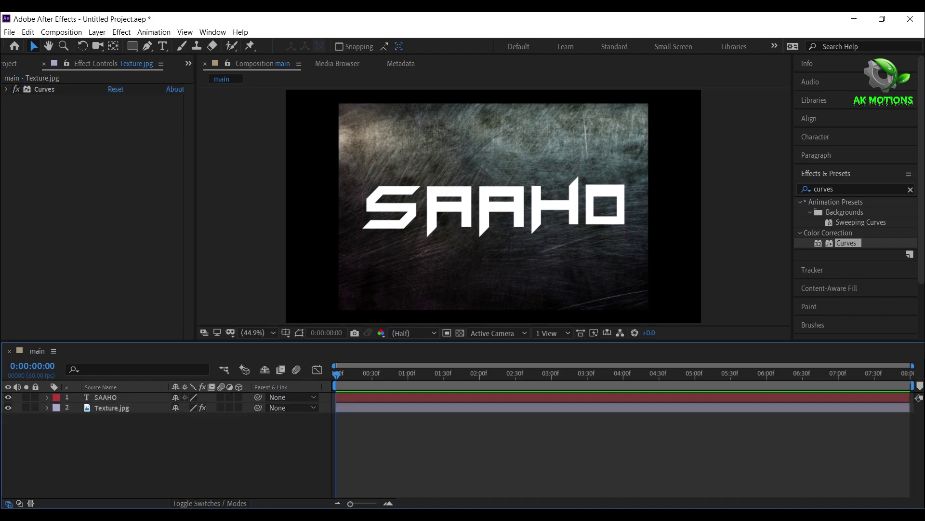
{"action": "left_click", "coordinate": [212, 504]}
{"action": "left_click", "coordinate": [212, 503]}
{"action": "left_click", "coordinate": [213, 503]}
{"action": "left_click", "coordinate": [247, 412]}
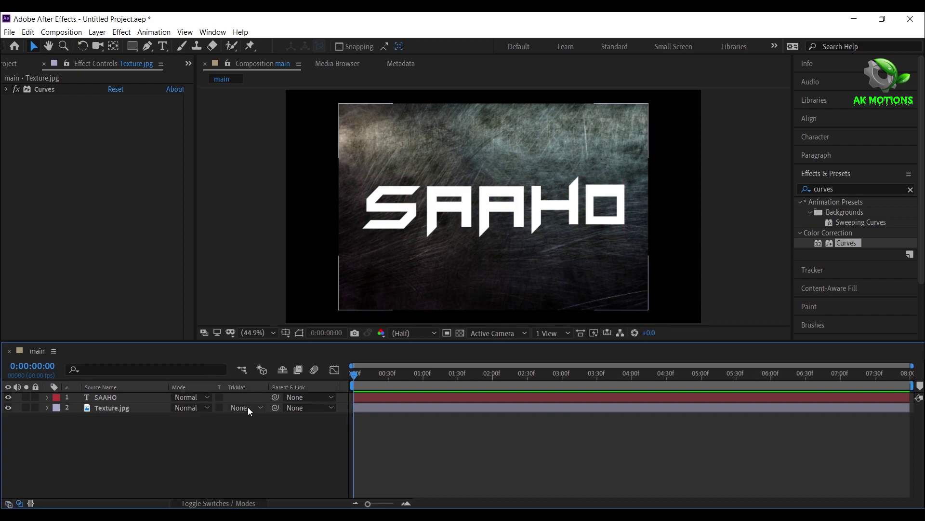
{"action": "left_click", "coordinate": [247, 407]}
{"action": "left_click", "coordinate": [269, 435]}
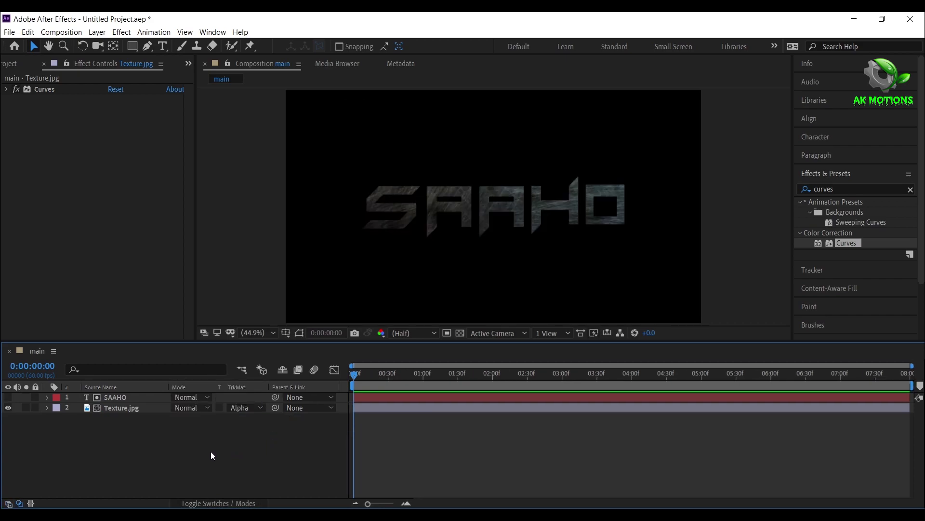
Step: Set the viewer magnification to 100%
{"action": "left_click", "coordinate": [268, 333]}
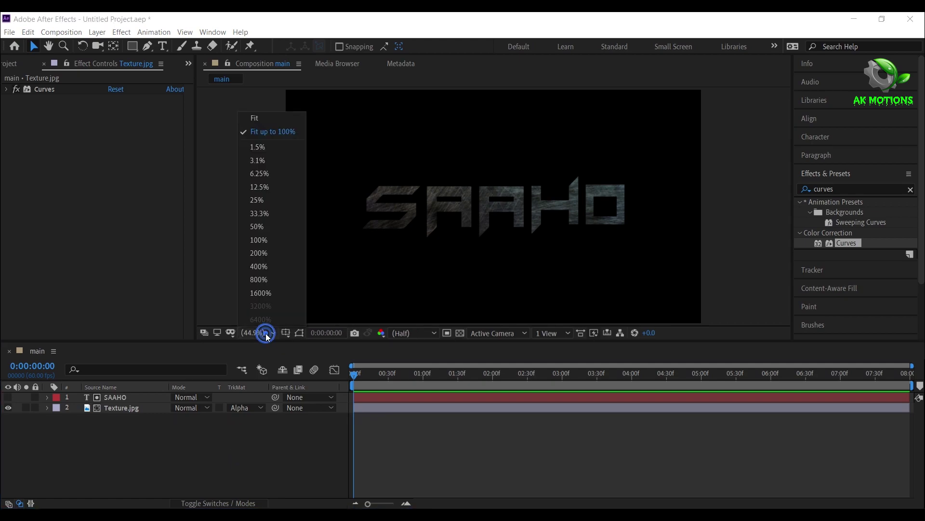
{"action": "left_click", "coordinate": [271, 235]}
{"action": "left_click", "coordinate": [119, 409]}
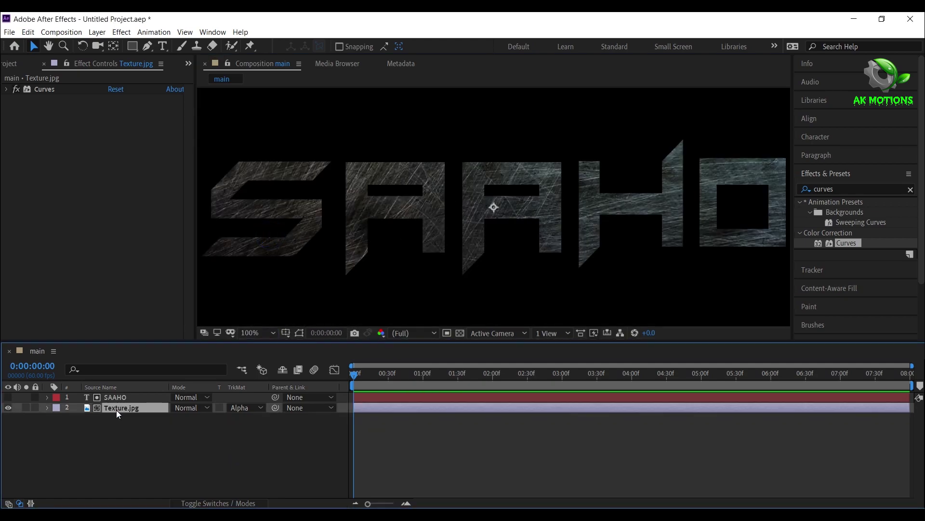
Step: Add a Bevel and Emboss layer style to Texture.jpg
{"action": "left_click", "coordinate": [97, 32]}
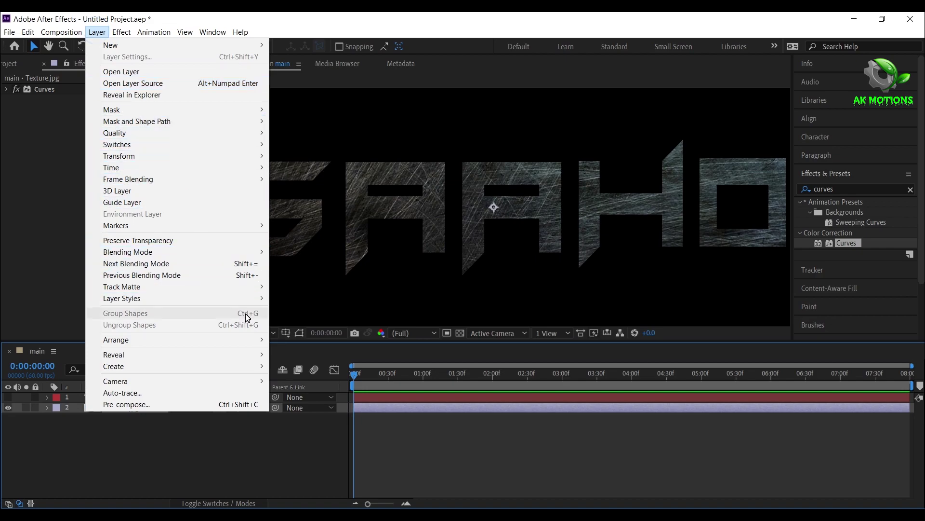
{"action": "mouse_move", "coordinate": [246, 299]}
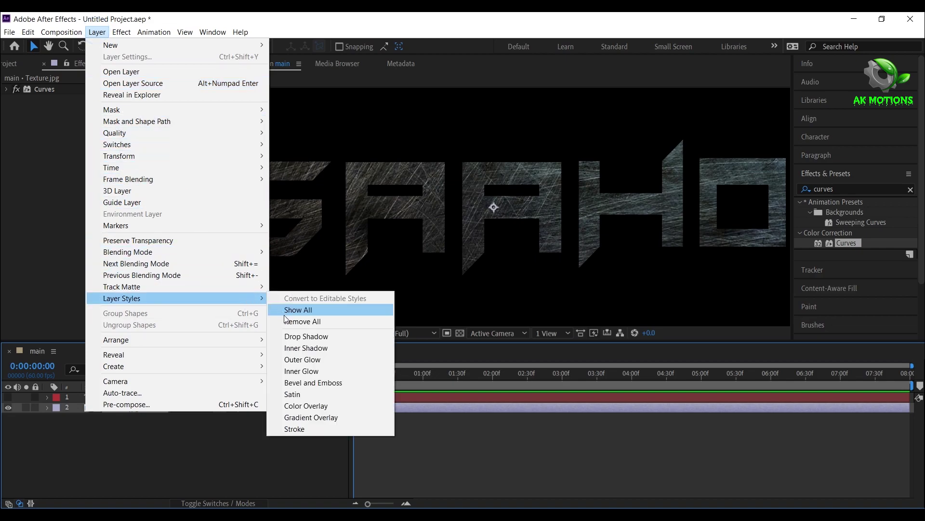
{"action": "left_click", "coordinate": [324, 388]}
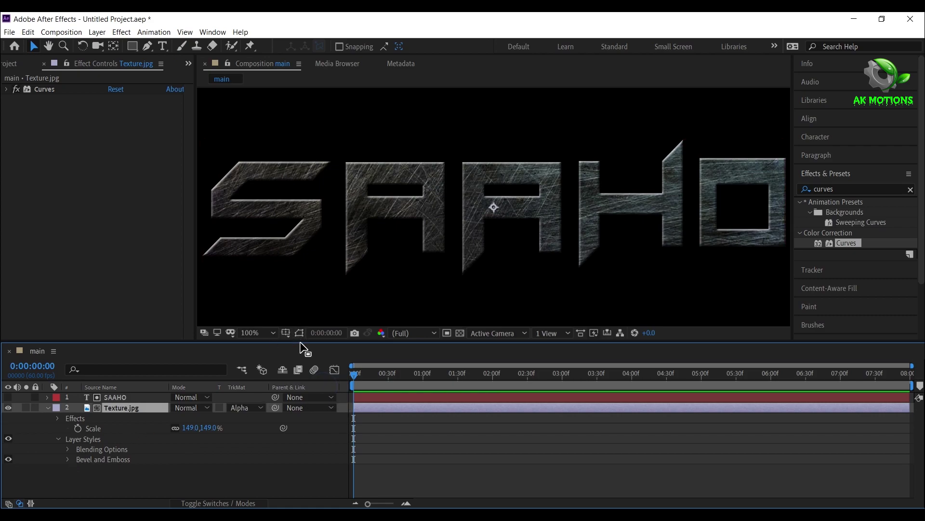
{"action": "left_click_drag", "start_coordinate": [301, 342], "coordinate": [300, 313]}
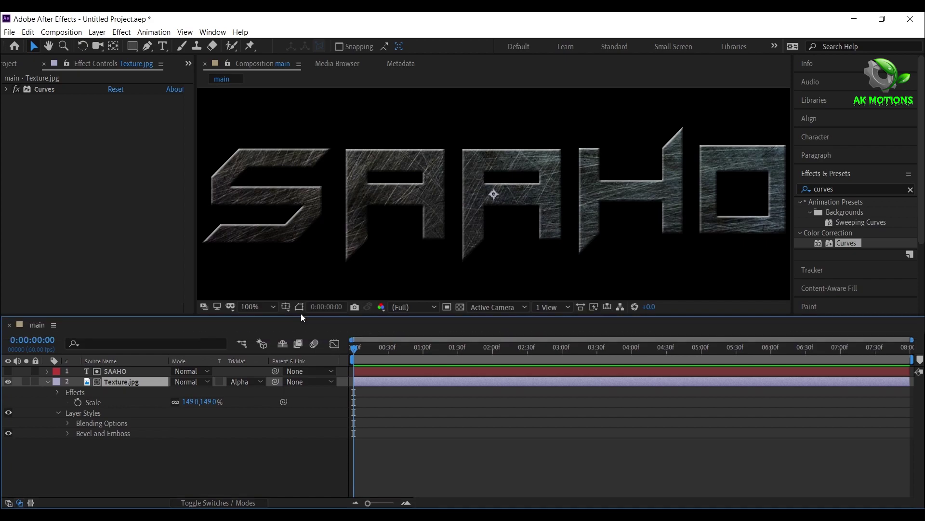
{"action": "left_click", "coordinate": [68, 432]}
{"action": "scroll", "coordinate": [106, 438], "scroll_direction": "down", "scroll_amount": 3}
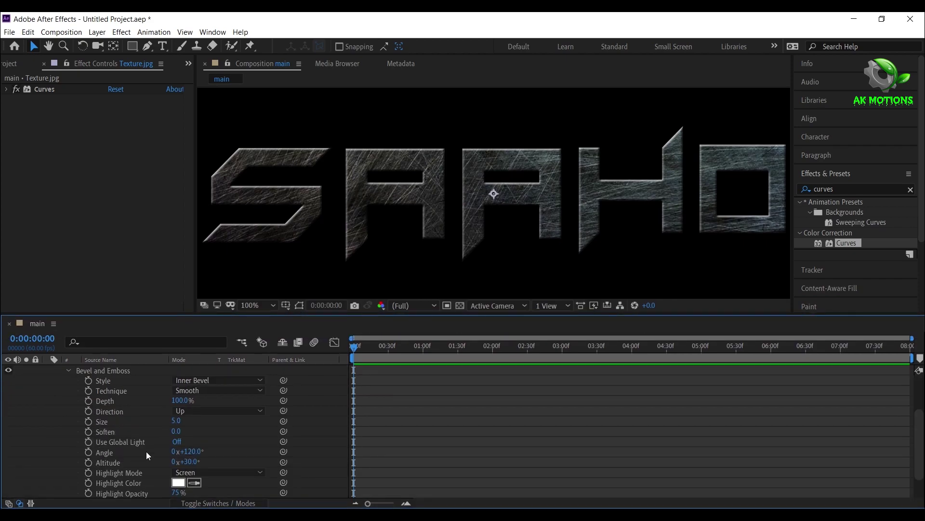
Step: Set the bevel Size to 8 and Technique to Chisel Hard
{"action": "left_click", "coordinate": [177, 420]}
{"action": "type", "text": "8"}
{"action": "key", "text": "Return"}
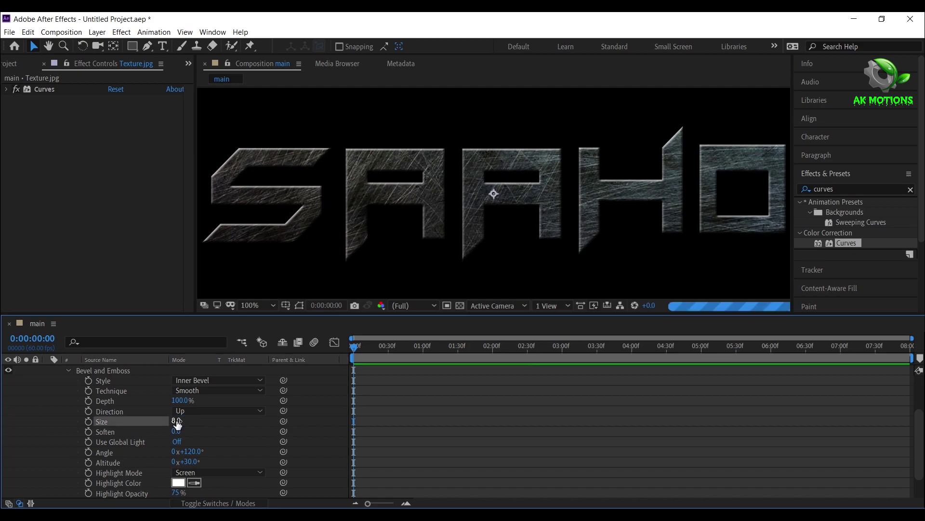
{"action": "left_click", "coordinate": [197, 391]}
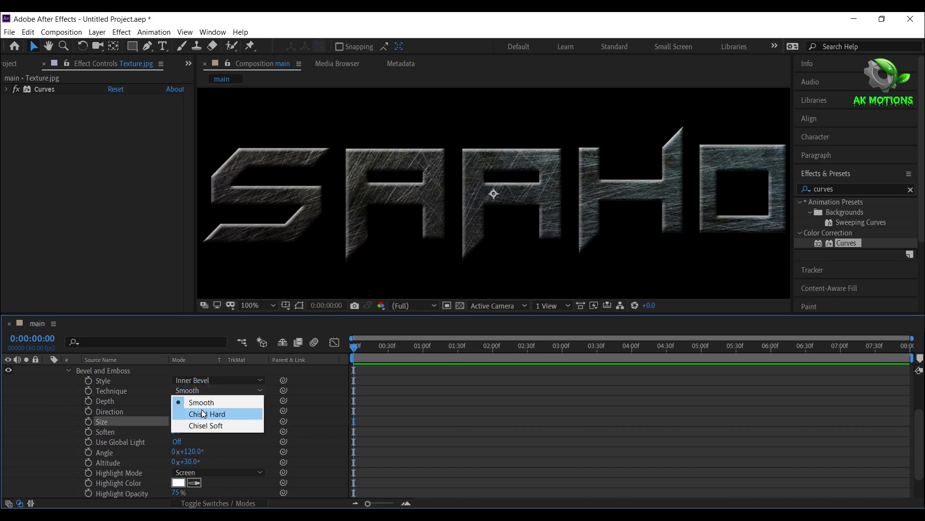
{"action": "left_click", "coordinate": [204, 413]}
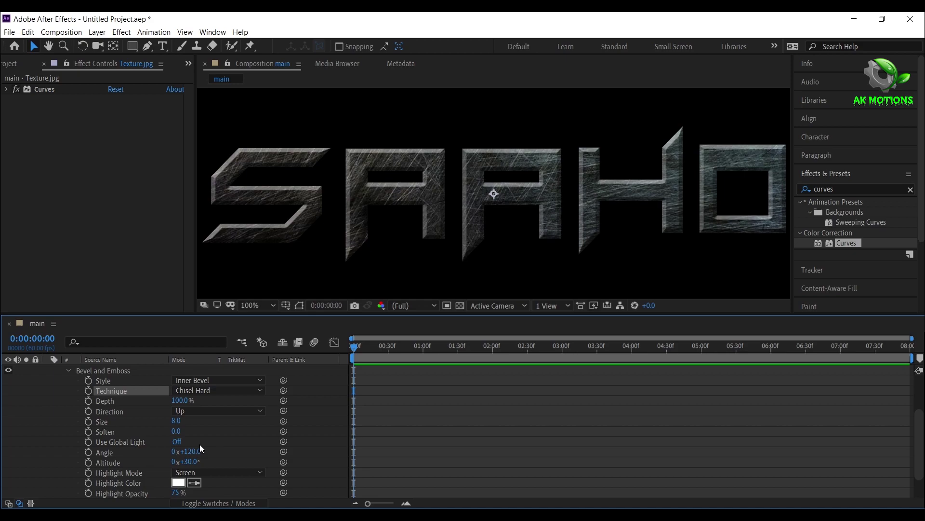
Step: Set Highlight and Shadow Opacity to 100% and both modes to Normal
{"action": "scroll", "coordinate": [198, 459], "scroll_direction": "down", "scroll_amount": 3}
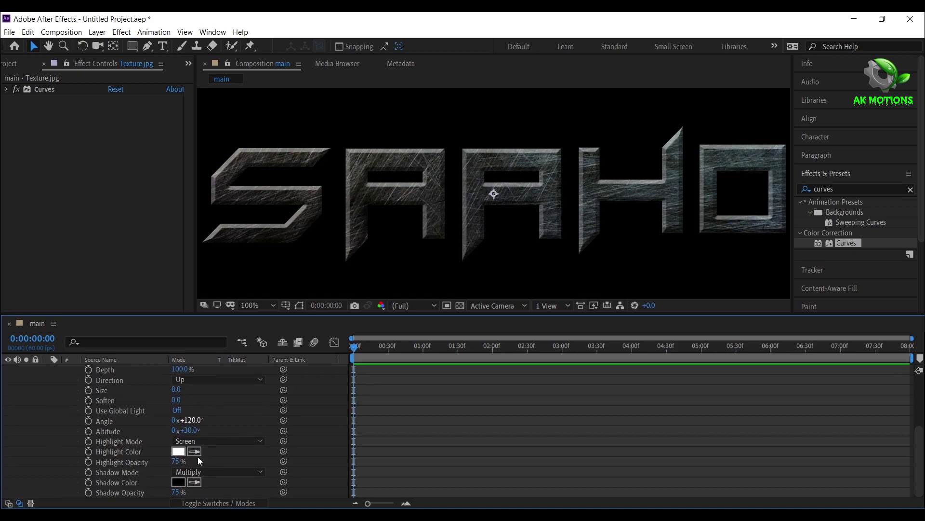
{"action": "left_click_drag", "start_coordinate": [178, 461], "coordinate": [190, 460]}
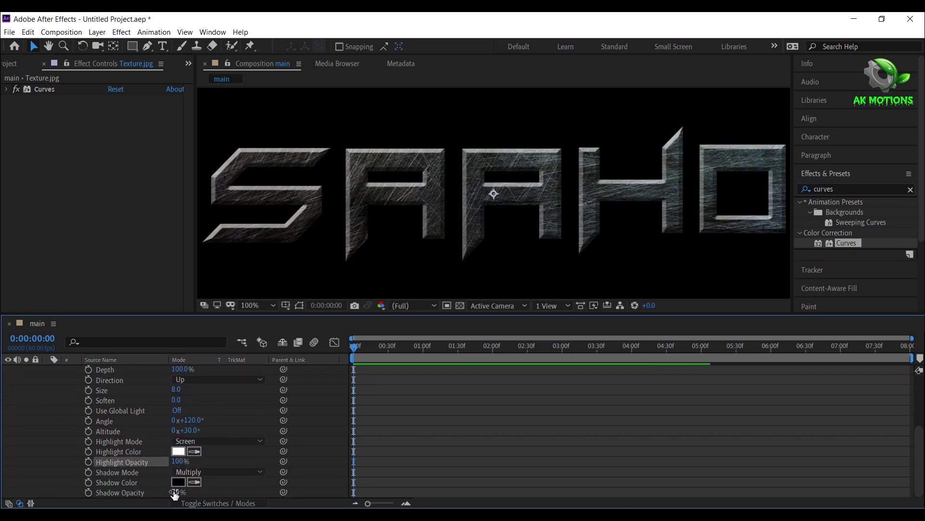
{"action": "left_click_drag", "start_coordinate": [176, 492], "coordinate": [189, 492]}
{"action": "left_click", "coordinate": [217, 441]}
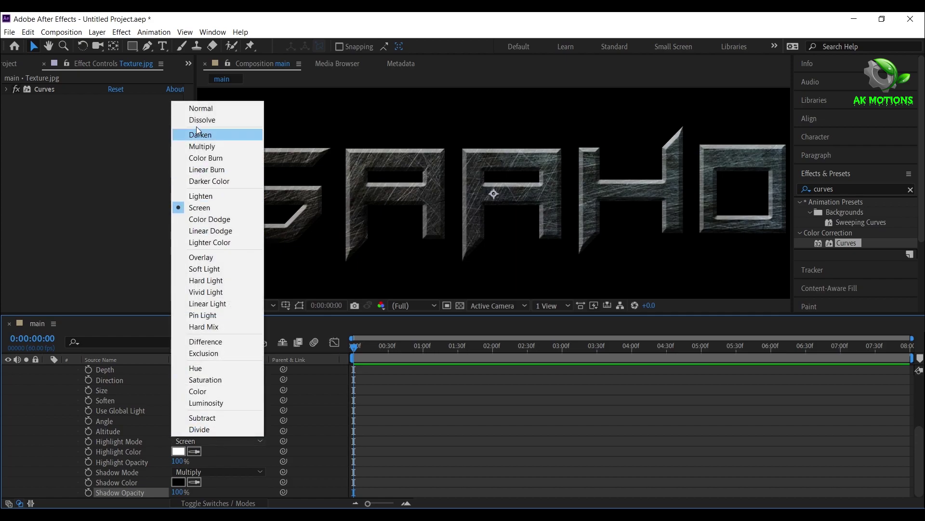
{"action": "left_click", "coordinate": [200, 106]}
{"action": "left_click", "coordinate": [195, 472]}
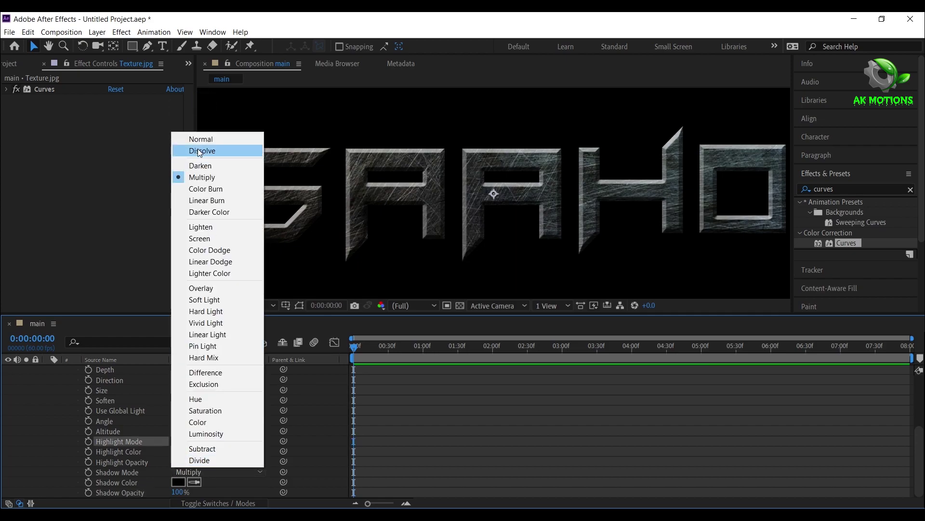
{"action": "left_click", "coordinate": [199, 136]}
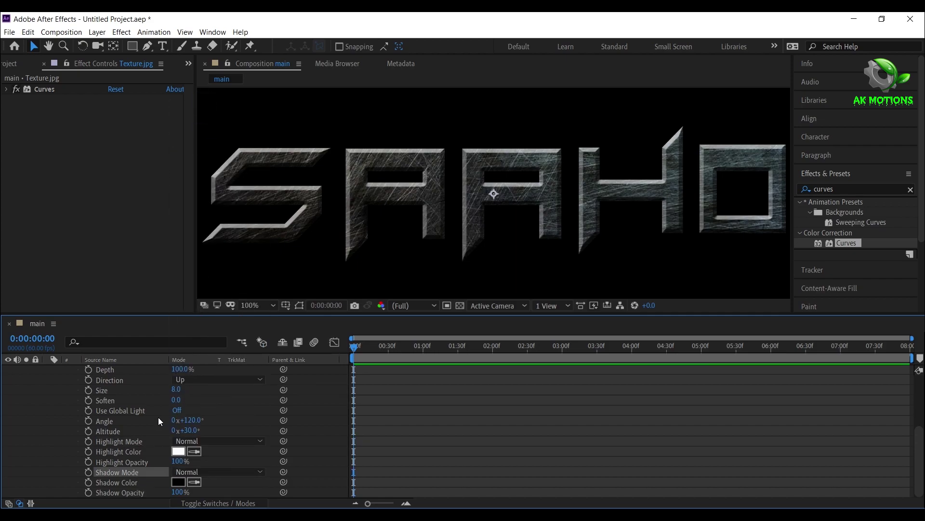
{"action": "scroll", "coordinate": [158, 417], "scroll_direction": "up", "scroll_amount": 10}
Step: Enlarge the viewer and set magnification to Fit
{"action": "left_click", "coordinate": [46, 379]}
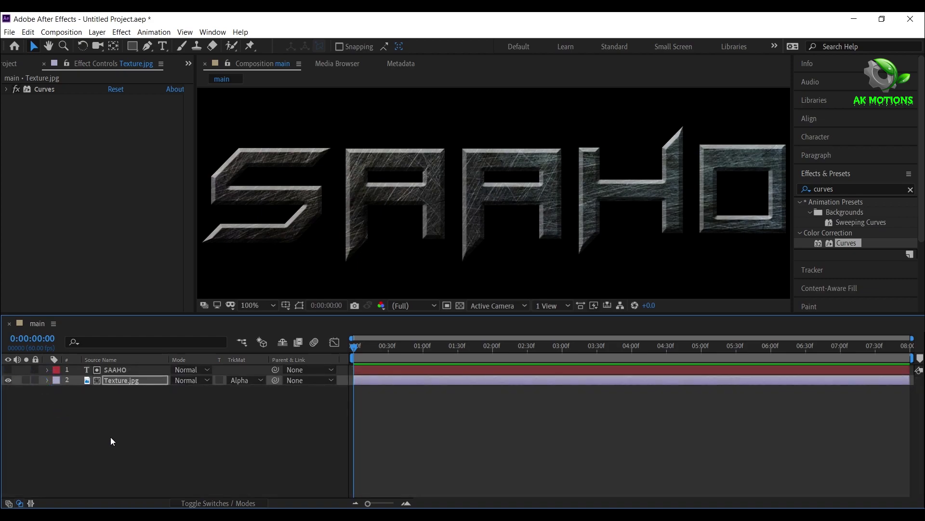
{"action": "left_click", "coordinate": [111, 441]}
{"action": "left_click_drag", "start_coordinate": [400, 314], "coordinate": [398, 377]}
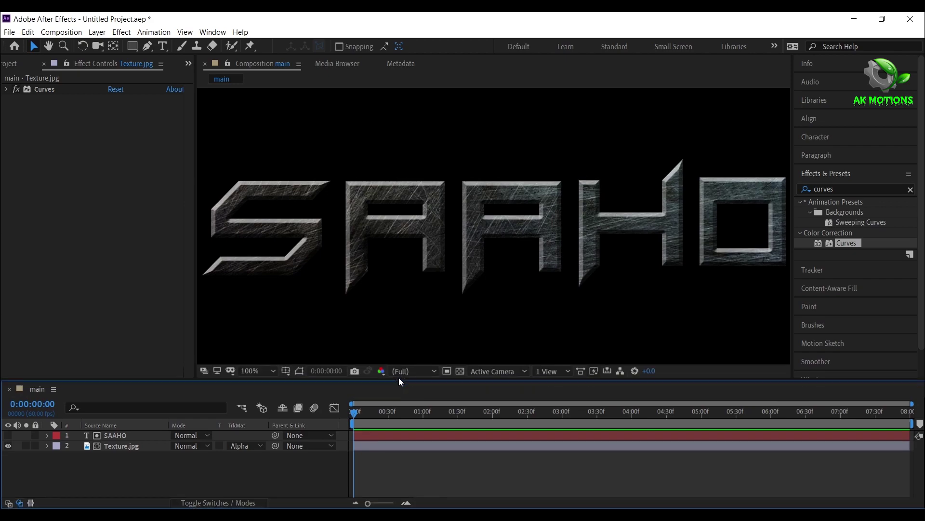
{"action": "left_click", "coordinate": [265, 367]}
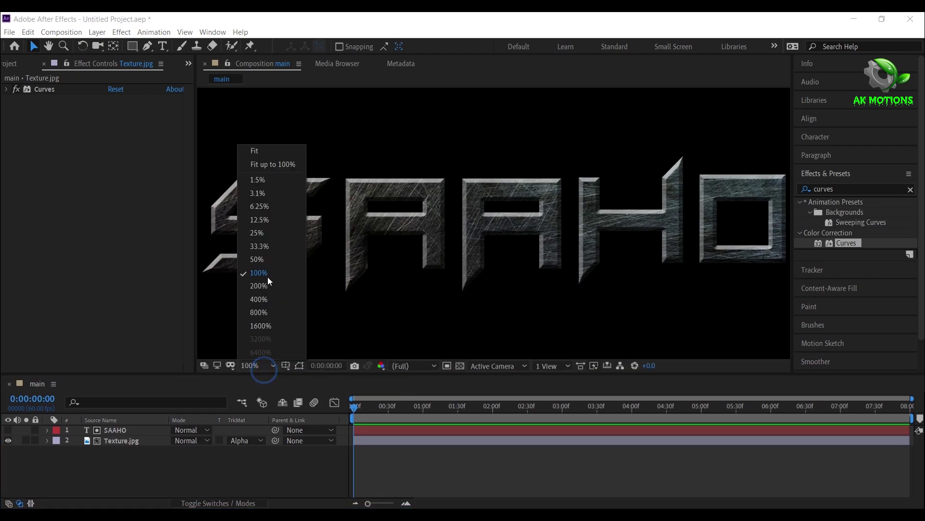
{"action": "left_click", "coordinate": [272, 165]}
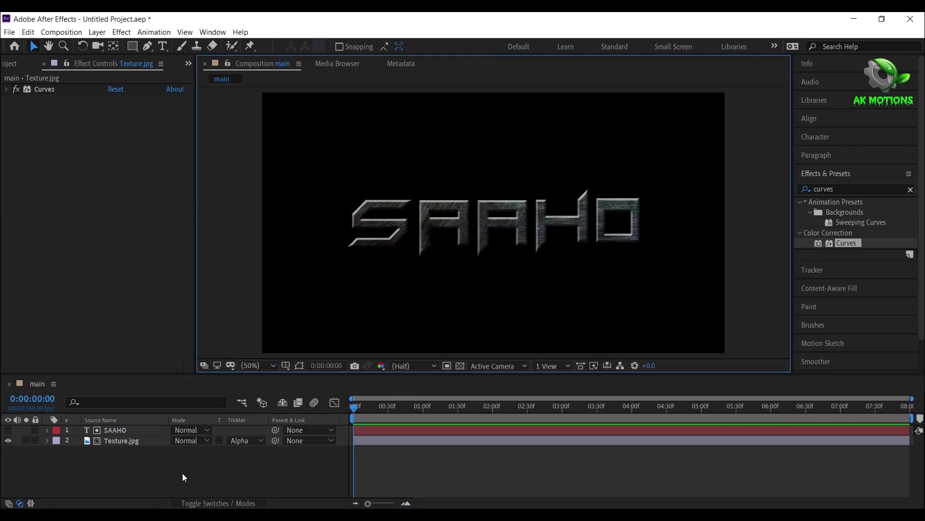
Step: Pre-compose the SAAHO and Texture.jpg layers into a precomp named 'text'
{"action": "left_click_drag", "start_coordinate": [100, 482], "coordinate": [144, 424]}
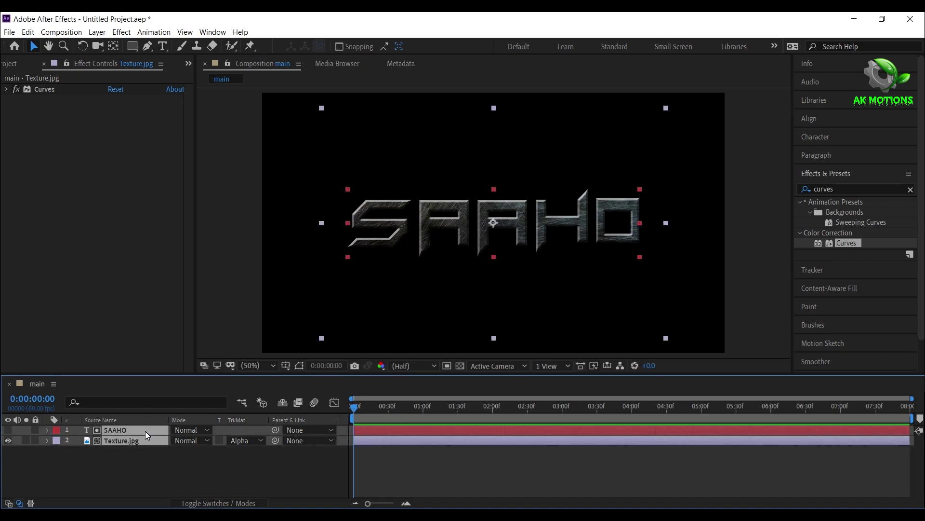
{"action": "right_click", "coordinate": [146, 431]}
{"action": "left_click", "coordinate": [186, 386]}
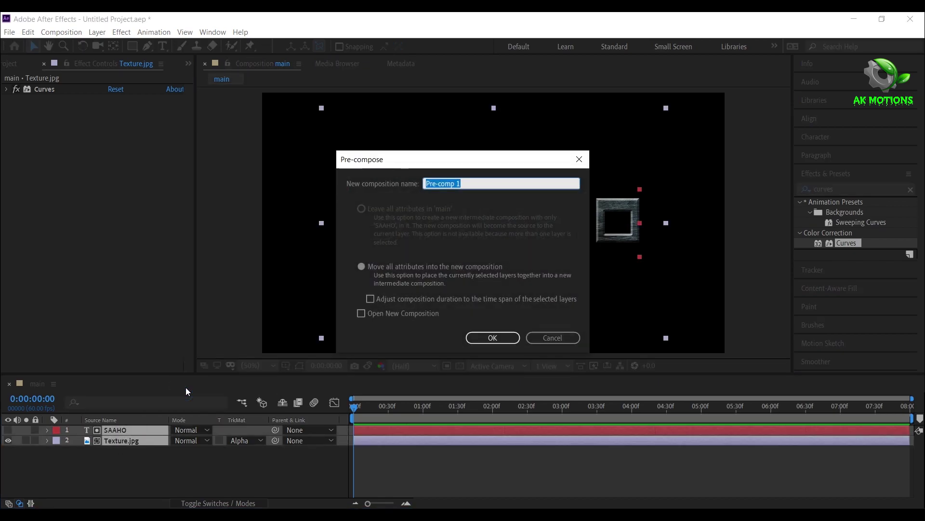
{"action": "type", "text": "text"}
{"action": "left_click", "coordinate": [493, 337]}
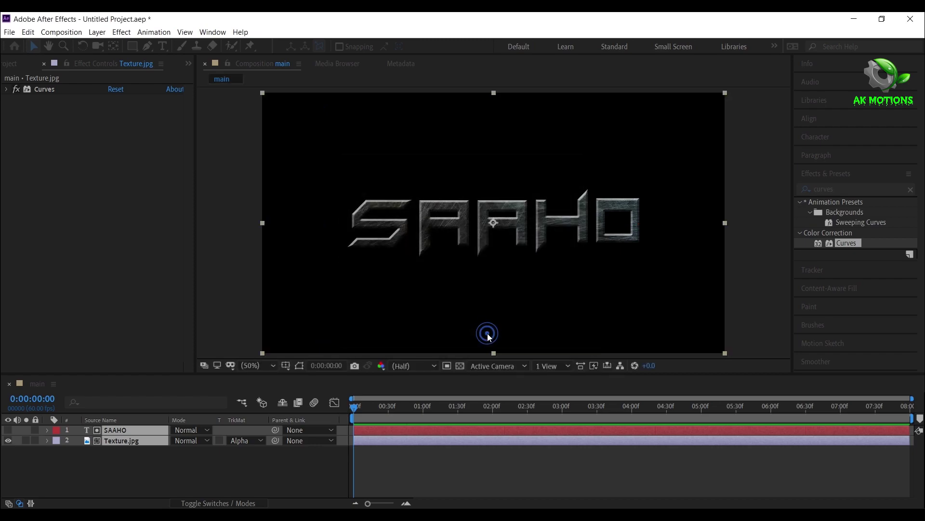
Step: Copy the SAAHO layer from the 'text' precomp and paste it, visible, into main
{"action": "left_click", "coordinate": [175, 490]}
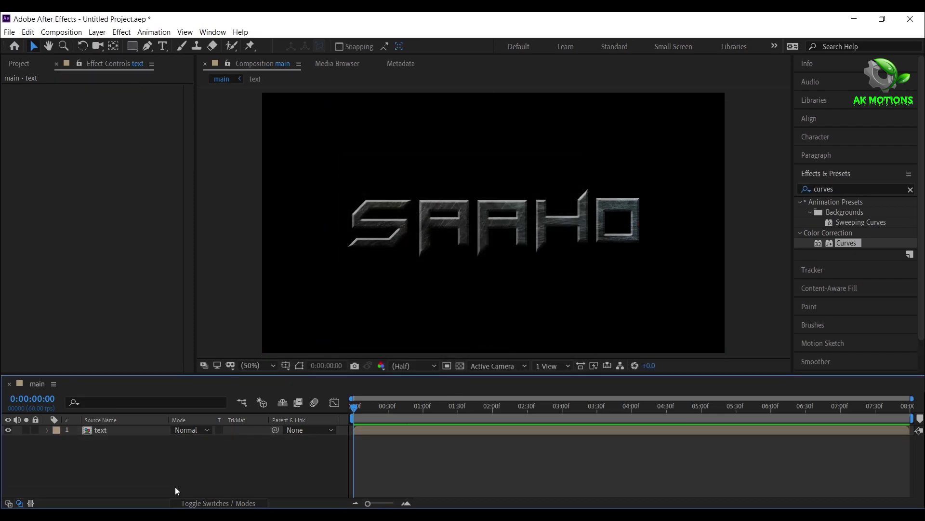
{"action": "double_click", "coordinate": [115, 430]}
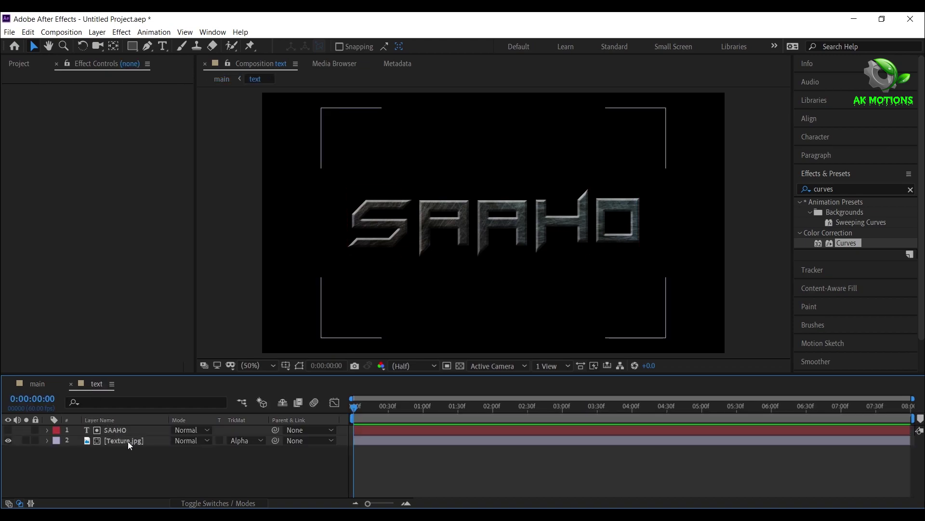
{"action": "left_click", "coordinate": [117, 427]}
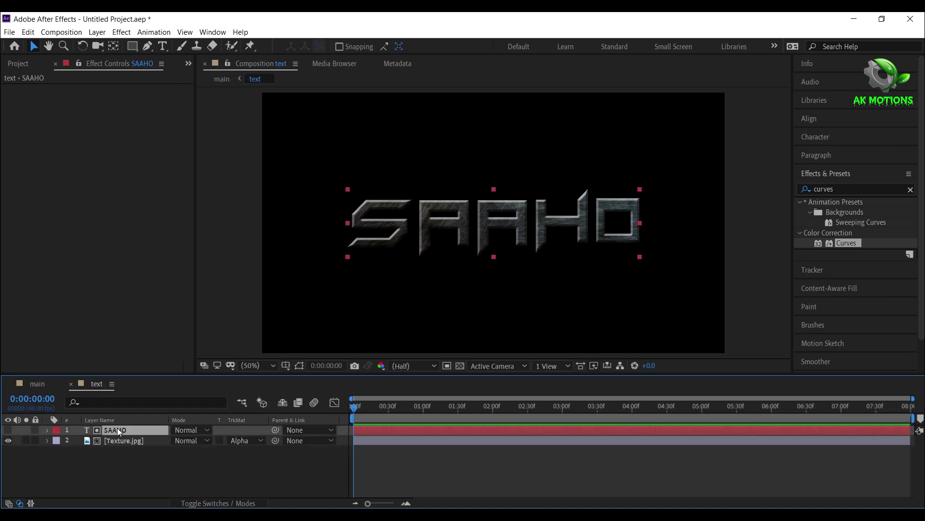
{"action": "left_click", "coordinate": [35, 382]}
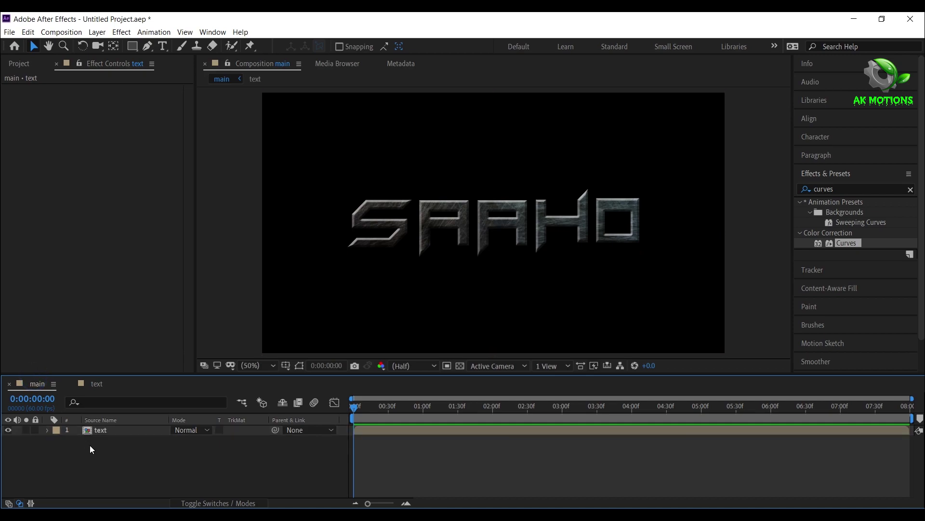
{"action": "key", "text": "ctrl+v"}
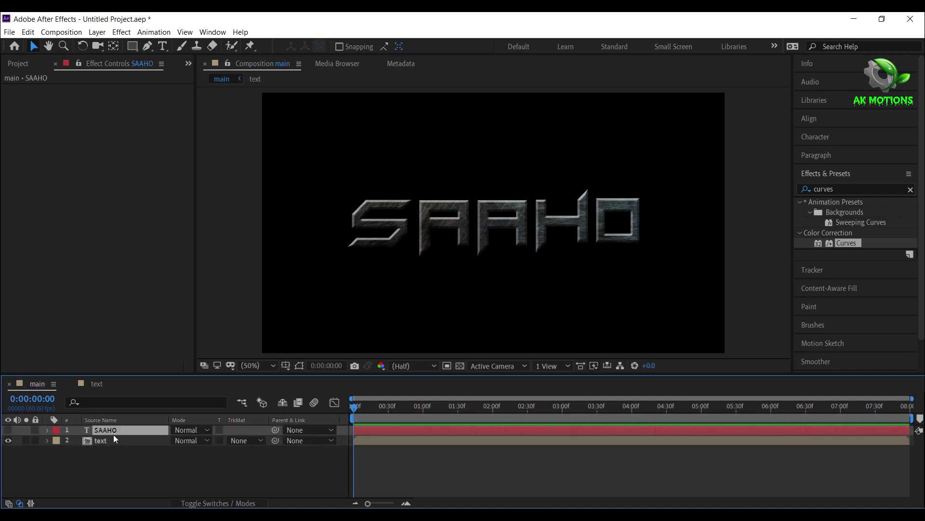
{"action": "left_click", "coordinate": [9, 432]}
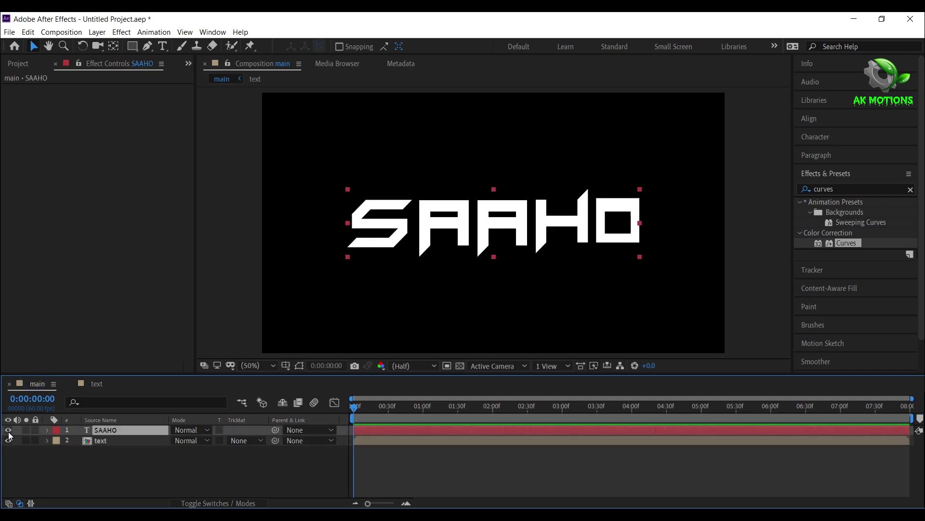
{"action": "left_click", "coordinate": [123, 488]}
{"action": "left_click", "coordinate": [123, 431]}
Step: Apply the Vegas effect to the SAAHO copy with Blend Mode set to Transparent
{"action": "left_click", "coordinate": [845, 188]}
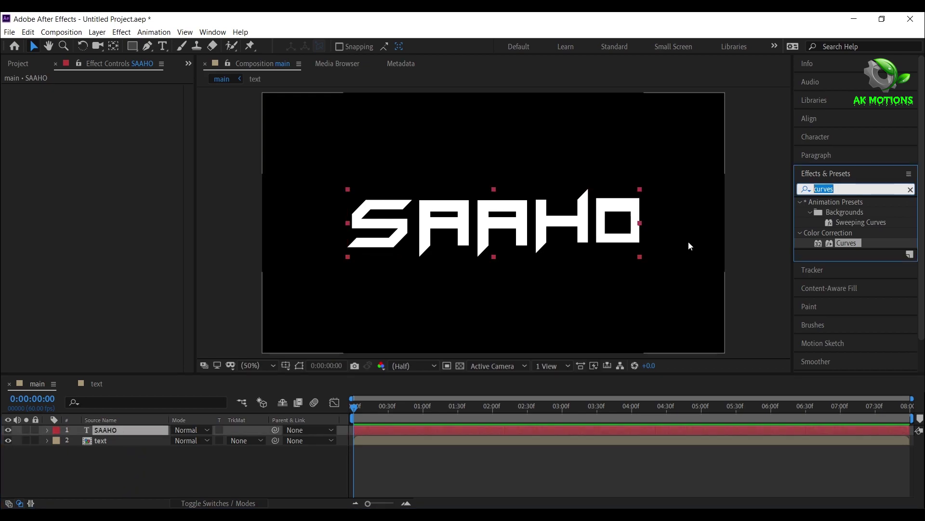
{"action": "type", "text": "vegas"}
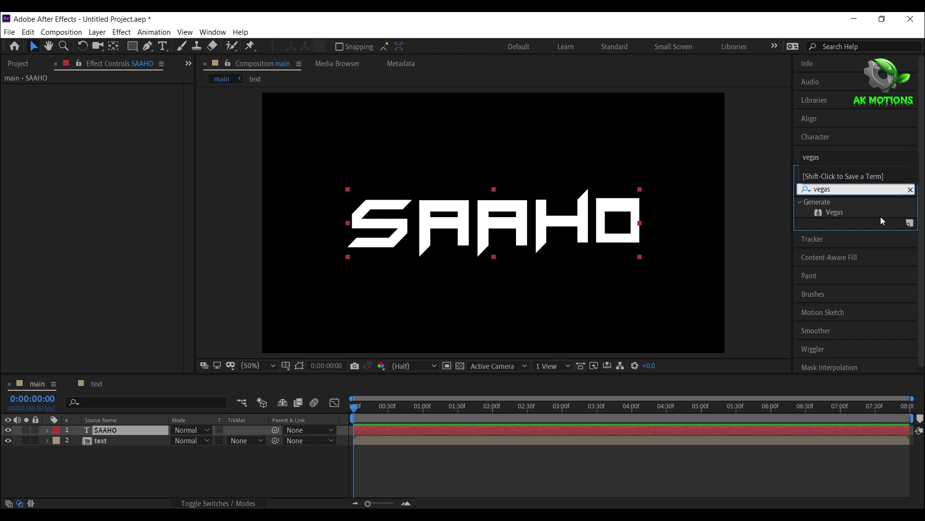
{"action": "double_click", "coordinate": [841, 214]}
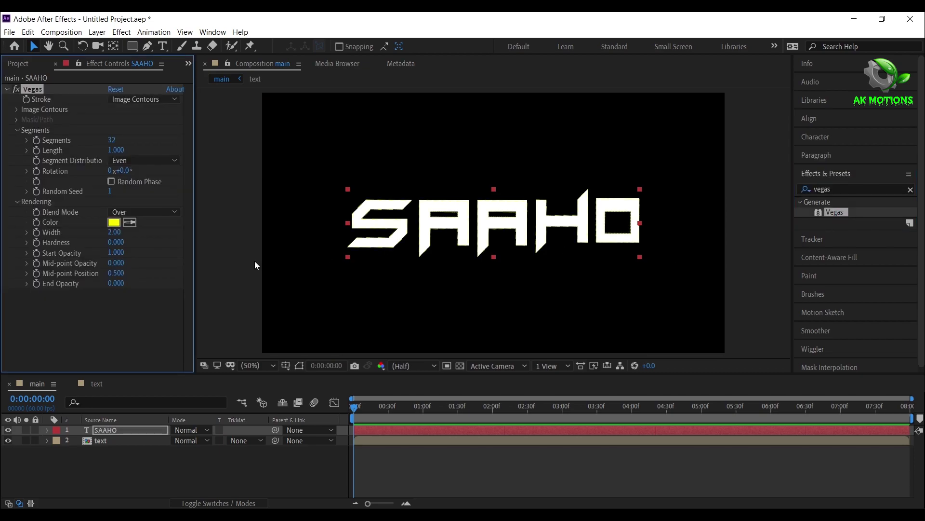
{"action": "left_click", "coordinate": [134, 214]}
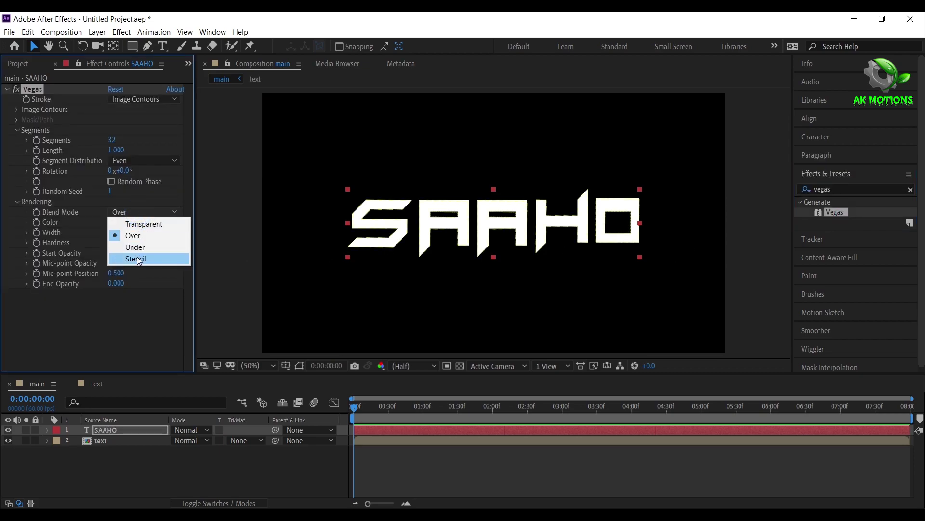
{"action": "left_click", "coordinate": [142, 225]}
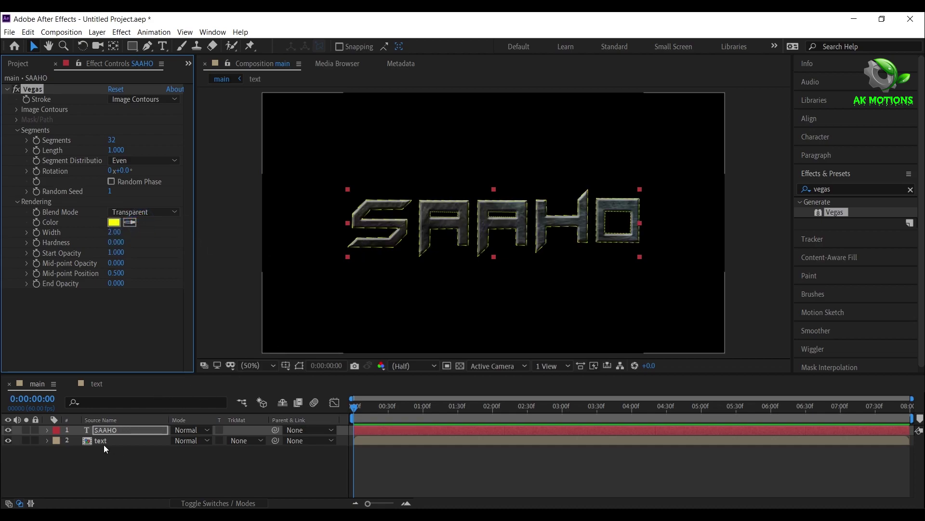
Step: Hide the 'text' precomp layer and view the composition at 100%
{"action": "left_click", "coordinate": [10, 441]}
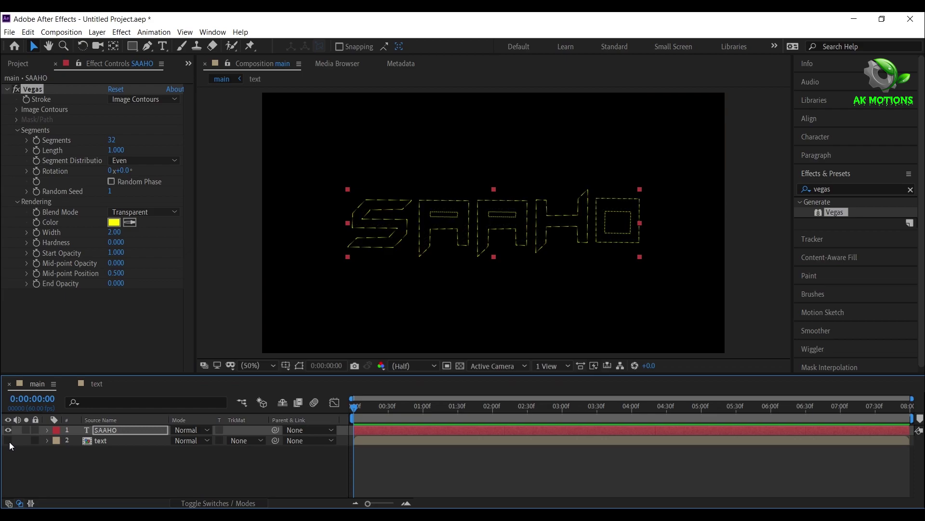
{"action": "left_click", "coordinate": [258, 365]}
{"action": "left_click", "coordinate": [273, 274]}
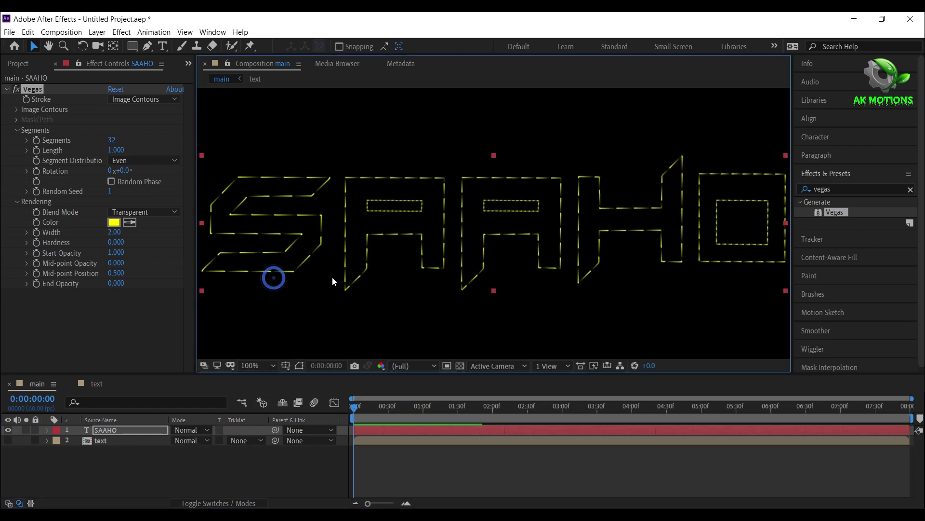
Step: Make the Vegas stroke white (FFFFFF) with 1 segment, width 3 and Random Phase on
{"action": "left_click", "coordinate": [114, 223]}
{"action": "type", "text": "FFFFFF"}
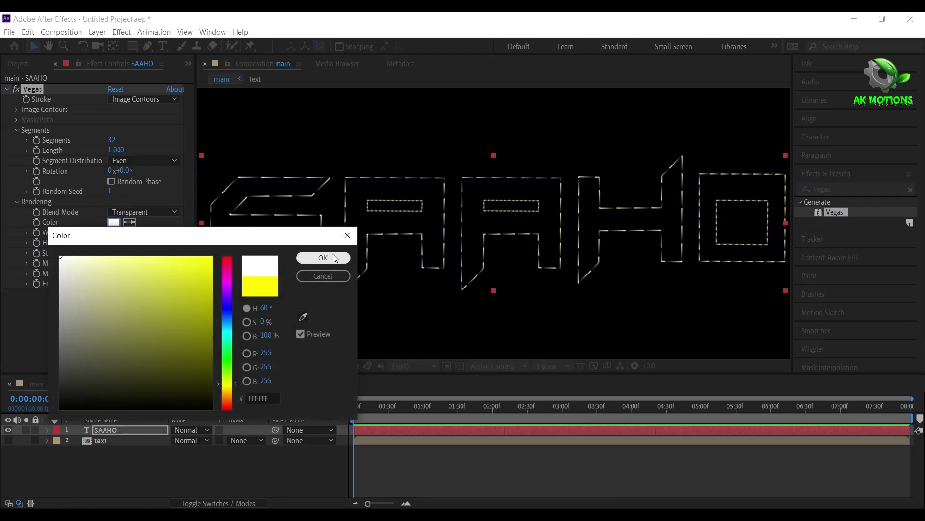
{"action": "left_click", "coordinate": [323, 258]}
{"action": "left_click", "coordinate": [112, 139]}
{"action": "type", "text": "1"}
{"action": "key", "text": "Return"}
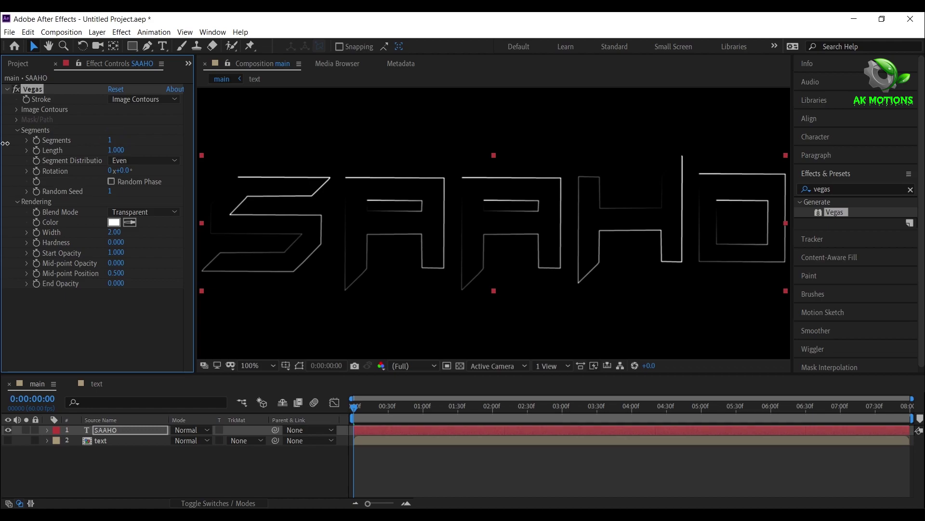
{"action": "left_click", "coordinate": [115, 232]}
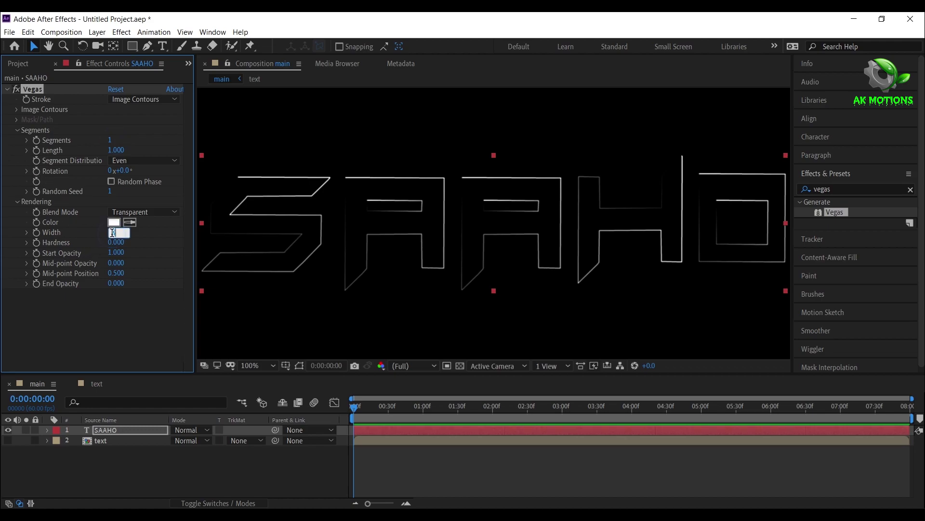
{"action": "key", "text": "Return"}
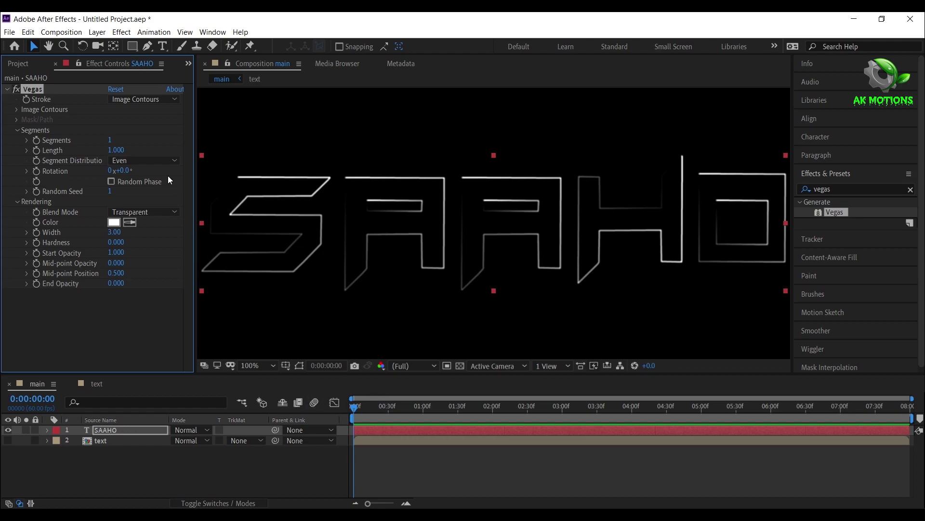
{"action": "left_click", "coordinate": [112, 182]}
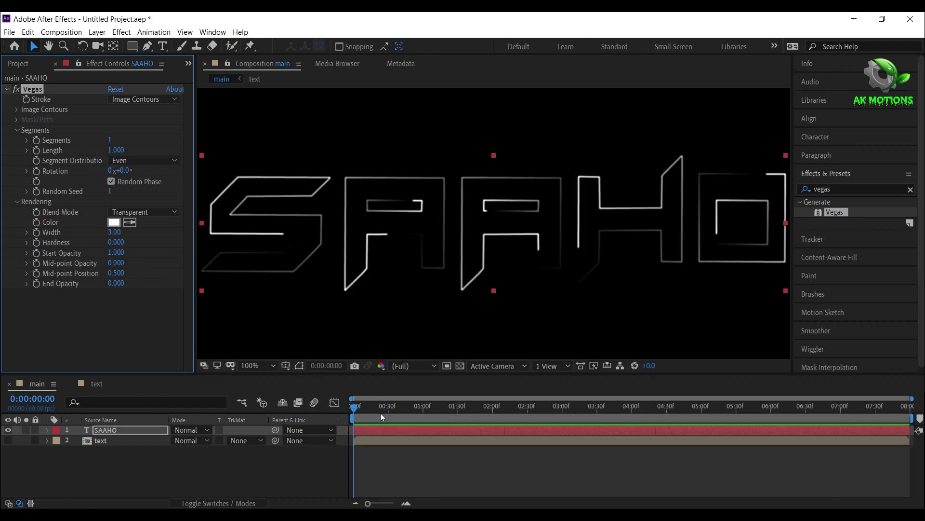
Step: At 0:00, set starting keyframes of Vegas Length 0 and Rotation 0°
{"action": "key", "text": "space"}
{"action": "key", "text": "space"}
{"action": "left_click", "coordinate": [235, 432]}
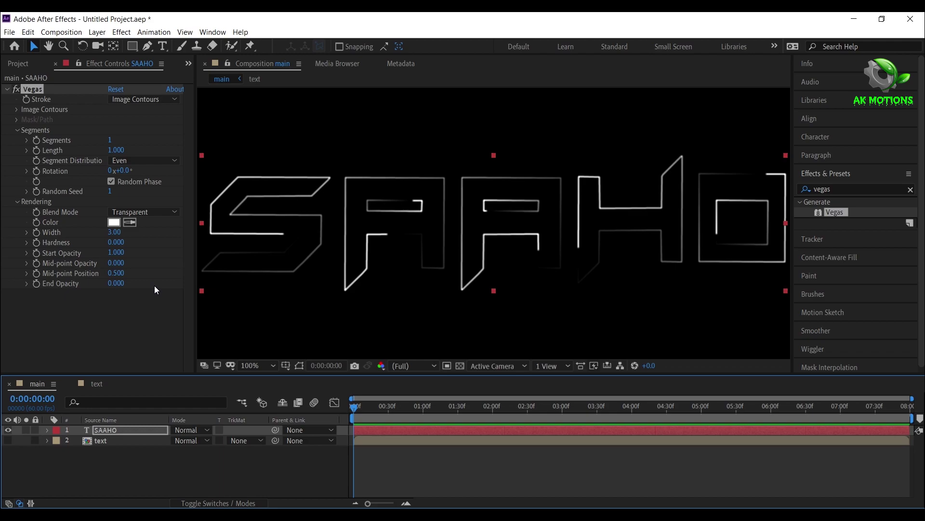
{"action": "left_click", "coordinate": [36, 151]}
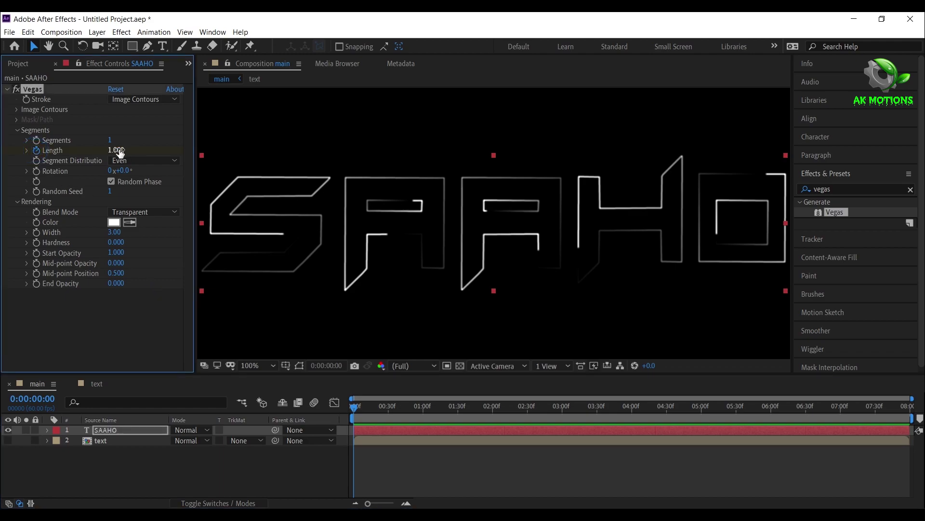
{"action": "left_click", "coordinate": [116, 150]}
{"action": "key", "text": "Return"}
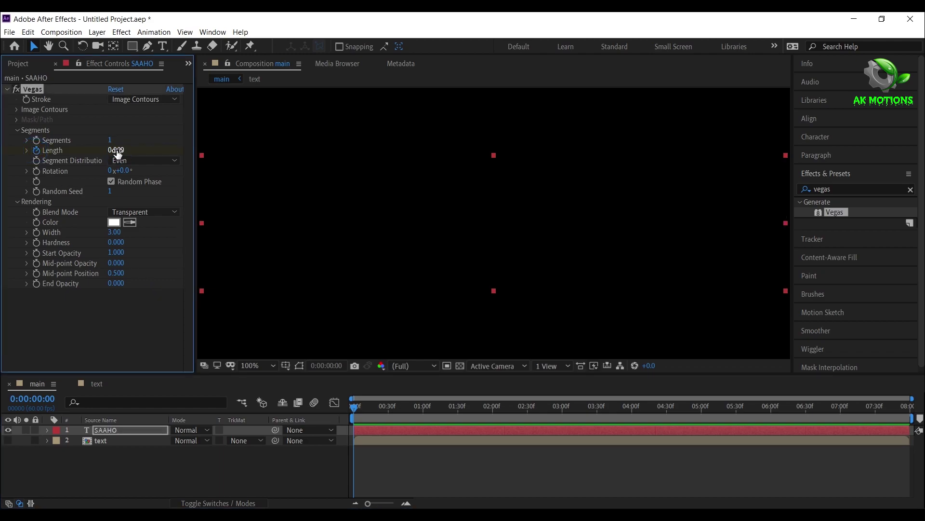
{"action": "left_click", "coordinate": [35, 171]}
Step: At 0:00:03:30, set Vegas Length to 1 and Rotation to 200°
{"action": "left_click", "coordinate": [597, 412]}
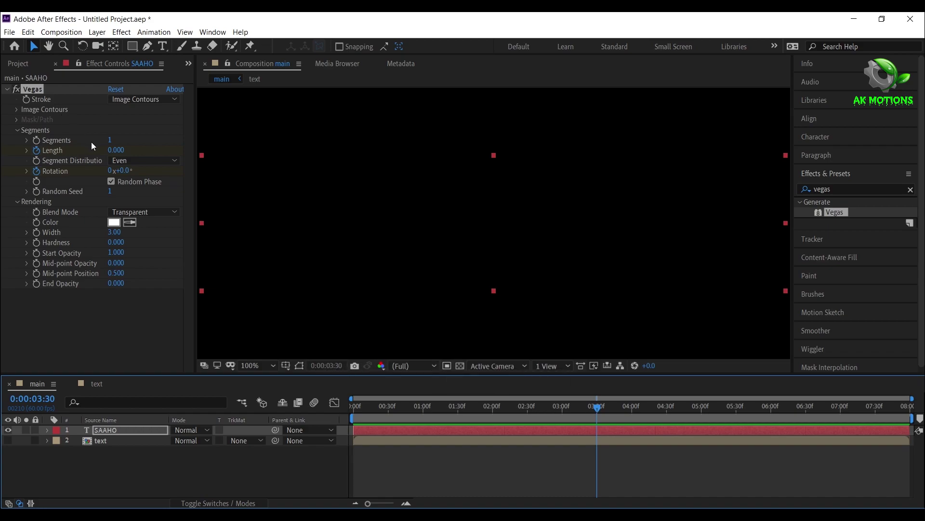
{"action": "left_click", "coordinate": [115, 150]}
{"action": "type", "text": "1"}
{"action": "key", "text": "Return"}
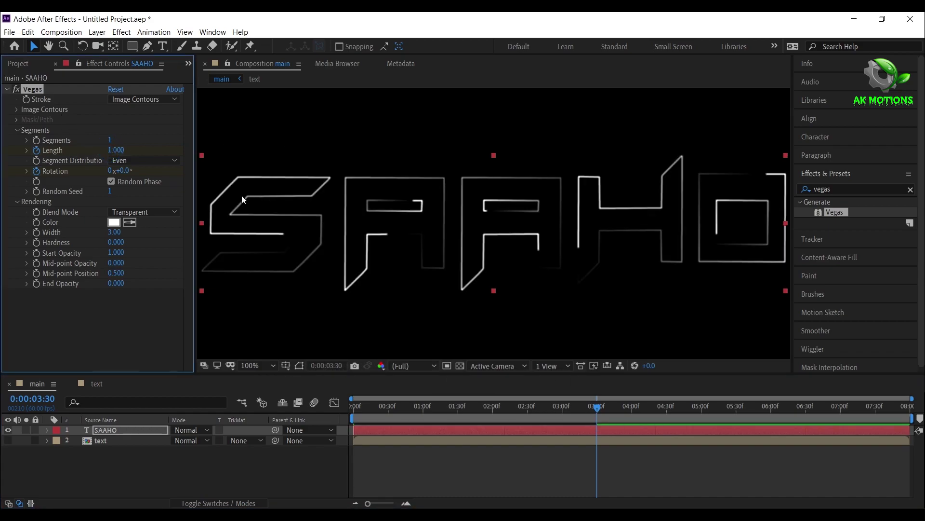
{"action": "left_click", "coordinate": [125, 171]}
{"action": "type", "text": "200"}
{"action": "key", "text": "Return"}
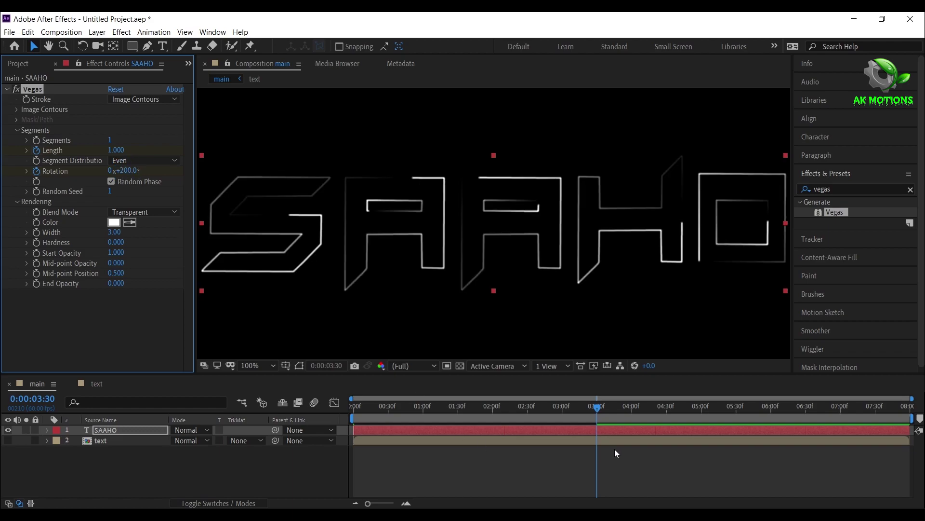
Step: Reveal SAAHO's keyframed properties with U and scrub and play the draw-on
{"action": "left_click", "coordinate": [151, 432]}
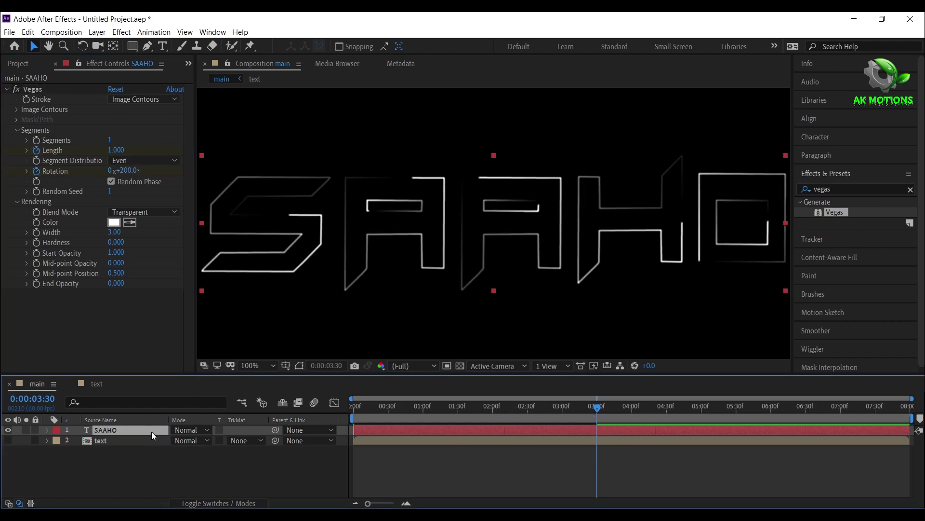
{"action": "key", "text": "u"}
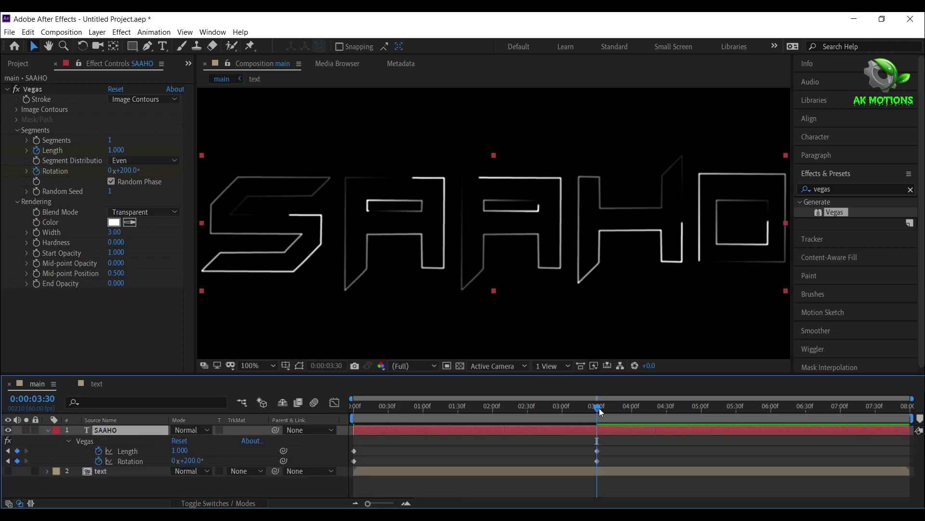
{"action": "left_click_drag", "start_coordinate": [597, 406], "coordinate": [301, 415]}
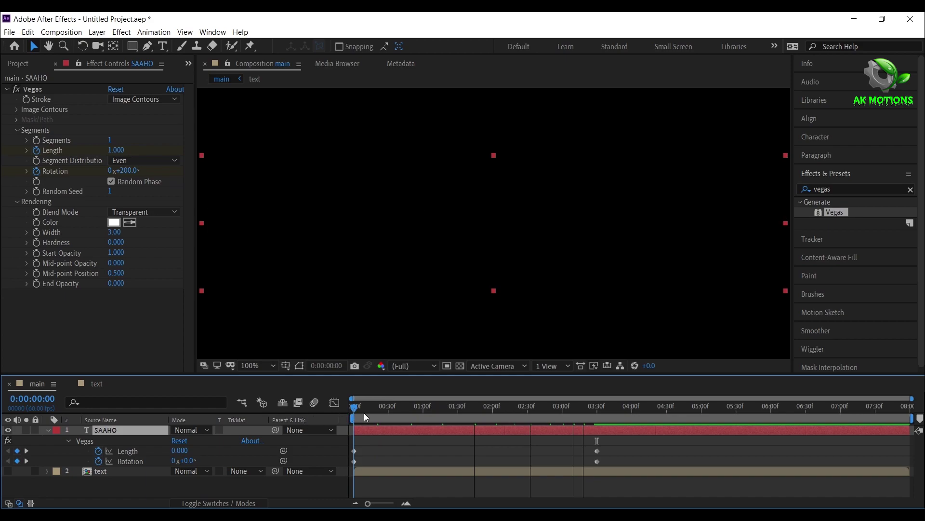
{"action": "key", "text": "space"}
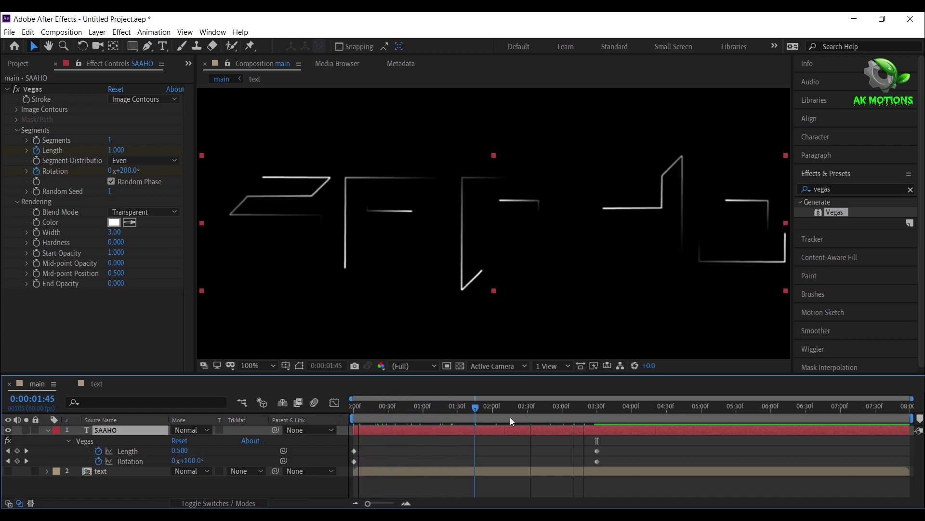
{"action": "mouse_move", "coordinate": [510, 418]}
{"action": "left_mouse_down"}
{"action": "mouse_move", "coordinate": [609, 425]}
{"action": "mouse_move", "coordinate": [527, 432]}
{"action": "left_mouse_up"}
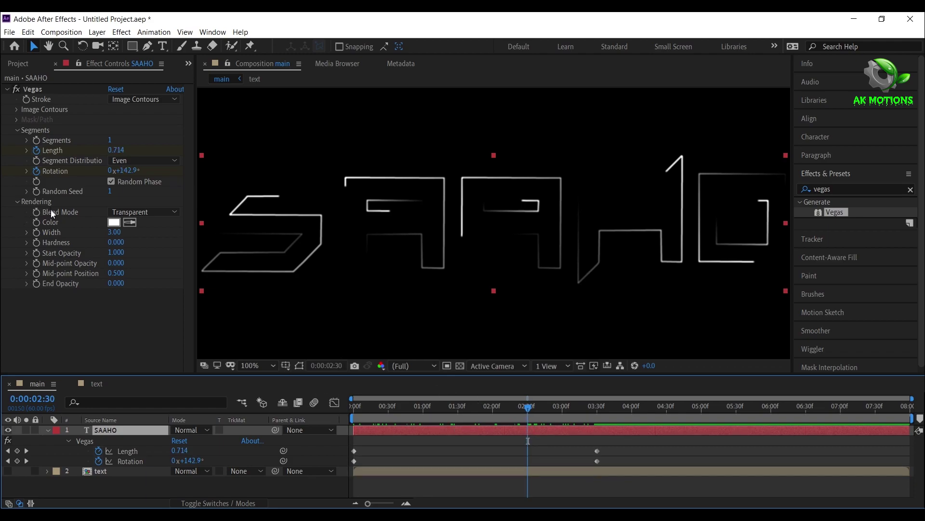
Step: Keyframe Vegas End Opacity, raising it to 1 at 0:00:03:30, then scrub to check the draw-on
{"action": "left_click", "coordinate": [37, 284]}
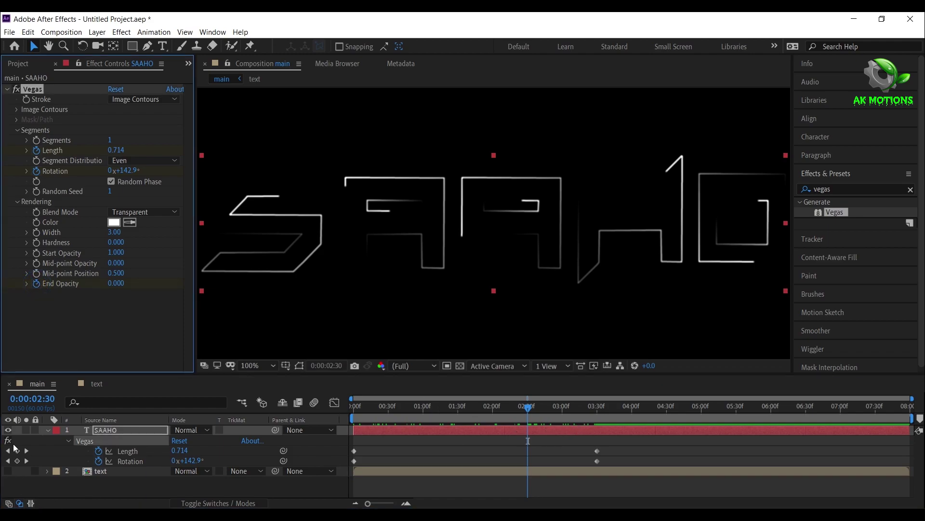
{"action": "left_click", "coordinate": [26, 450]}
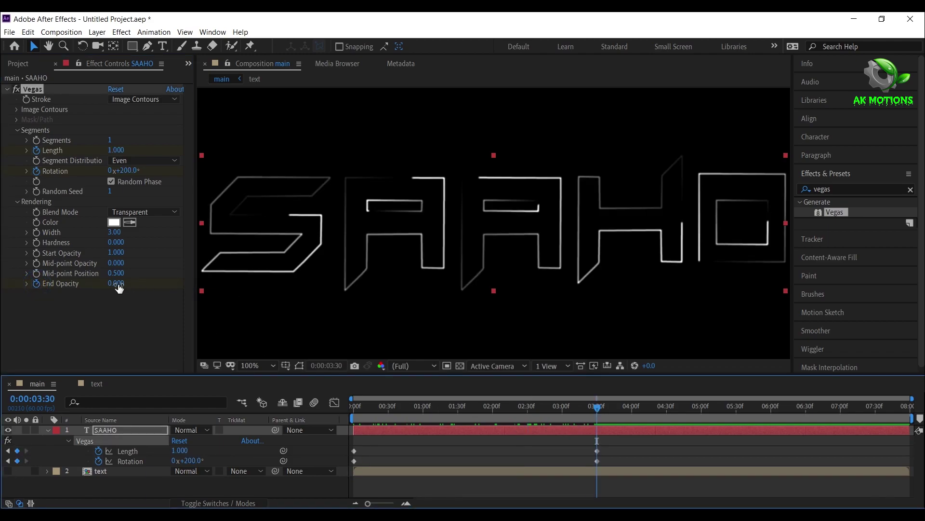
{"action": "left_click_drag", "start_coordinate": [116, 283], "coordinate": [338, 299]}
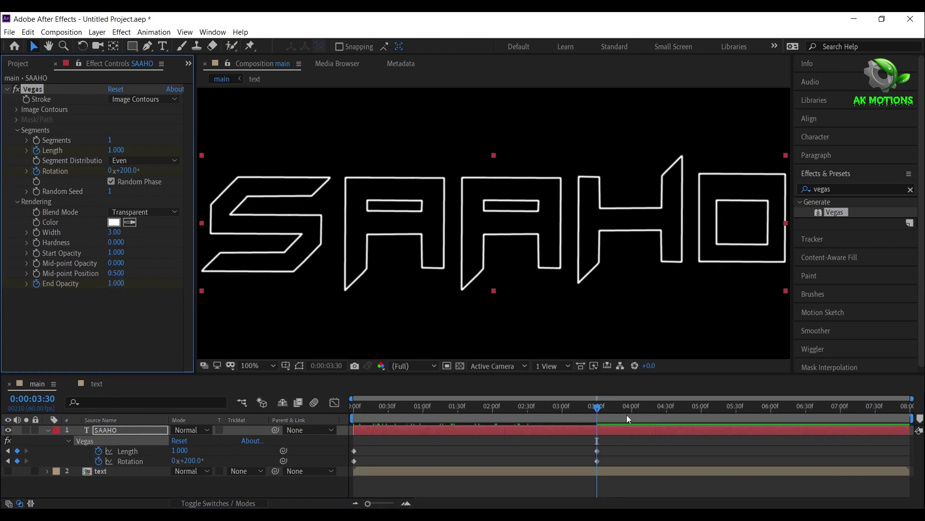
{"action": "left_click_drag", "start_coordinate": [579, 410], "coordinate": [664, 425]}
{"action": "left_click", "coordinate": [47, 429]}
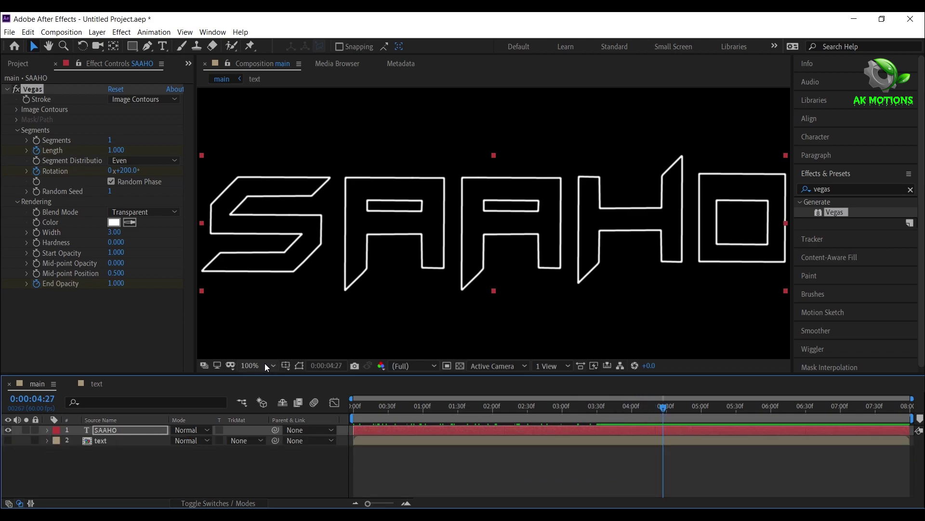
{"action": "left_click_drag", "start_coordinate": [491, 406], "coordinate": [377, 435]}
{"action": "left_click", "coordinate": [498, 418]}
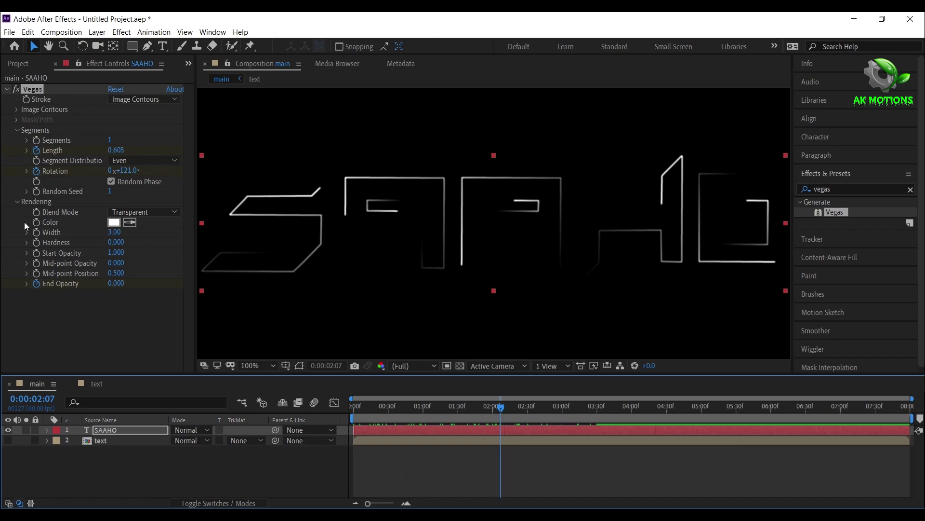
Step: Apply the Glow effect to SAAHO by searching 'glow' in Effects & Presets
{"action": "left_click", "coordinate": [8, 89]}
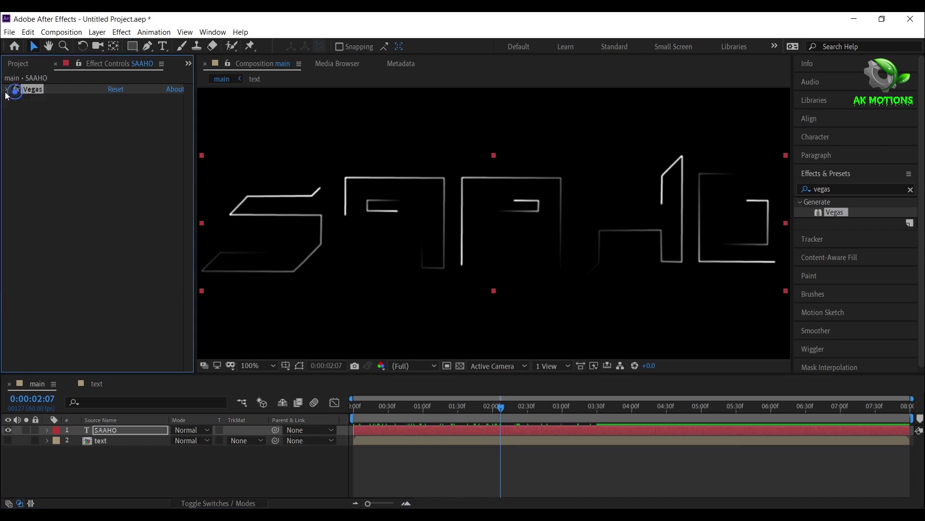
{"action": "left_click", "coordinate": [828, 188]}
{"action": "type", "text": "gl"}
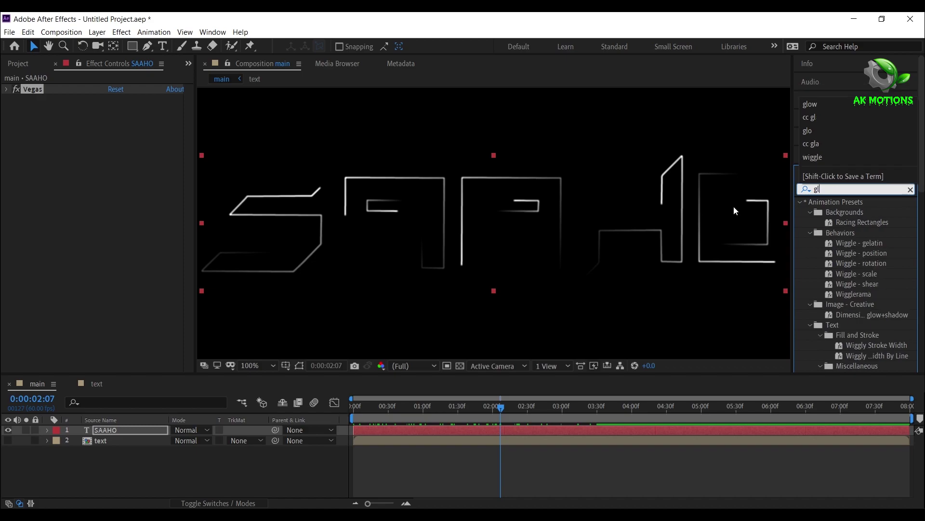
{"action": "type", "text": "ow"}
{"action": "double_click", "coordinate": [843, 284]}
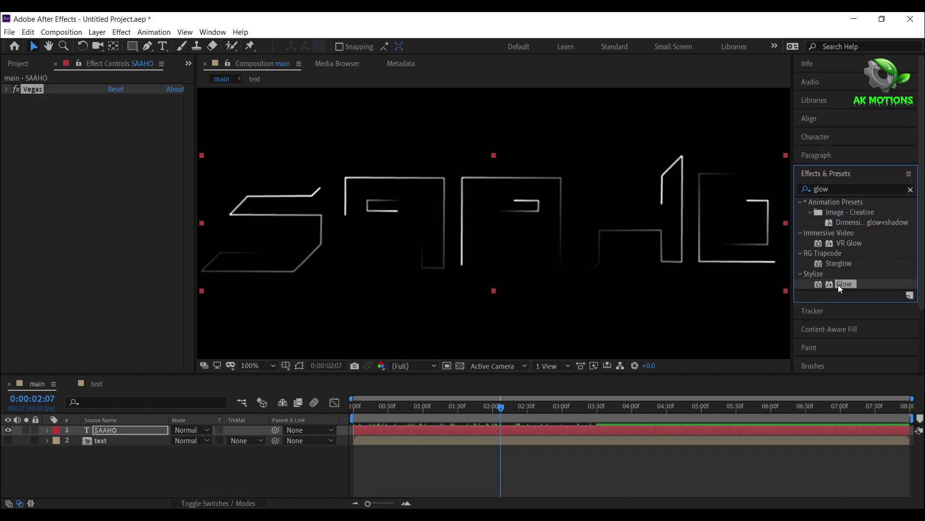
Step: Set Glow A & B Midpoint 100%, Radius 15, Threshold 70%, and scrub to preview
{"action": "left_click_drag", "start_coordinate": [332, 231], "coordinate": [161, 241]}
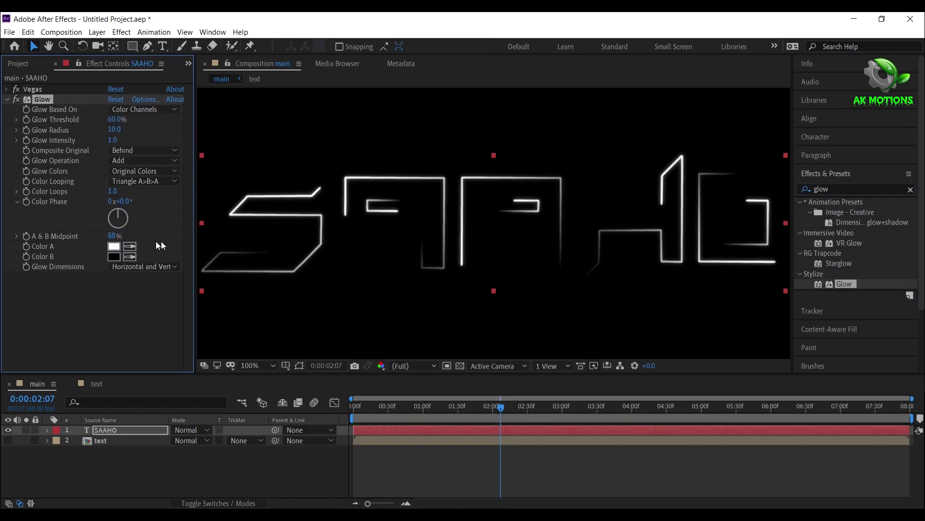
{"action": "left_click", "coordinate": [114, 130]}
{"action": "type", "text": "7"}
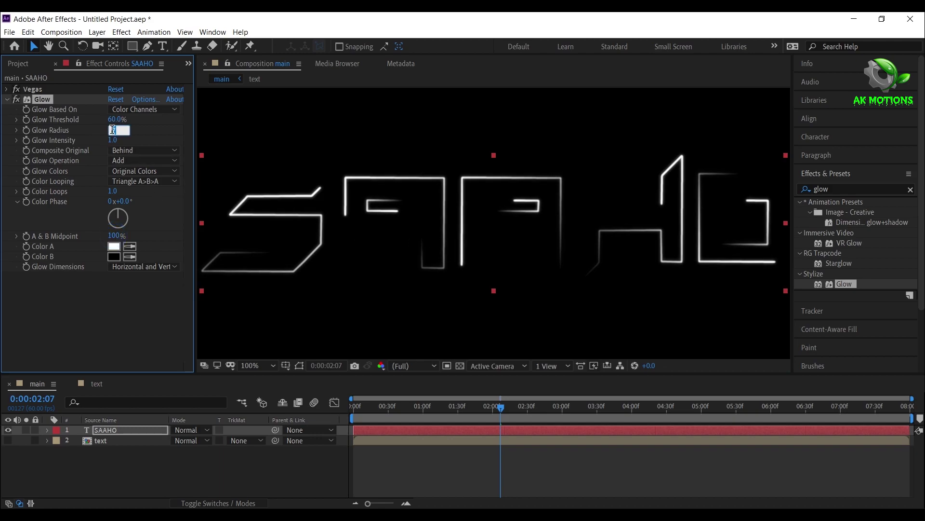
{"action": "type", "text": "5"}
{"action": "key", "text": "Return"}
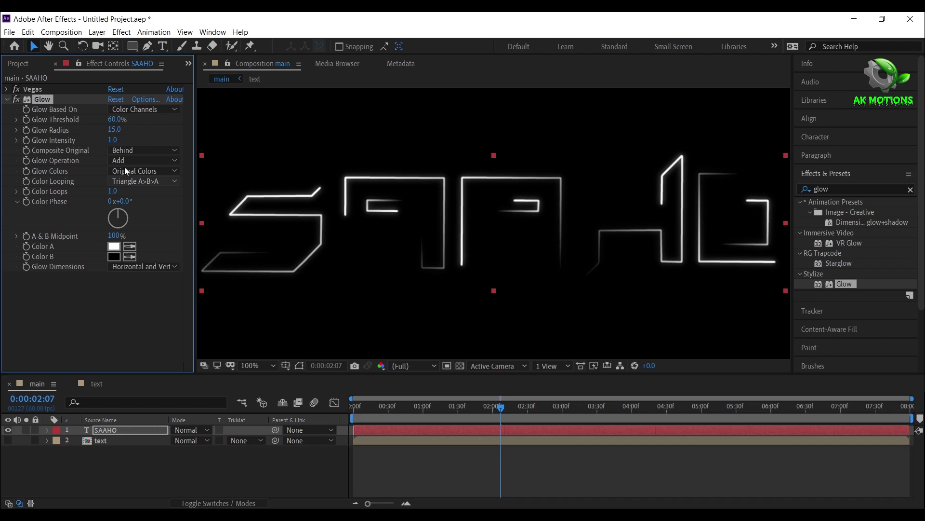
{"action": "left_click", "coordinate": [115, 120]}
{"action": "type", "text": "70"}
{"action": "key", "text": "Return"}
{"action": "left_click", "coordinate": [382, 409]}
{"action": "left_click_drag", "start_coordinate": [378, 414], "coordinate": [499, 420]}
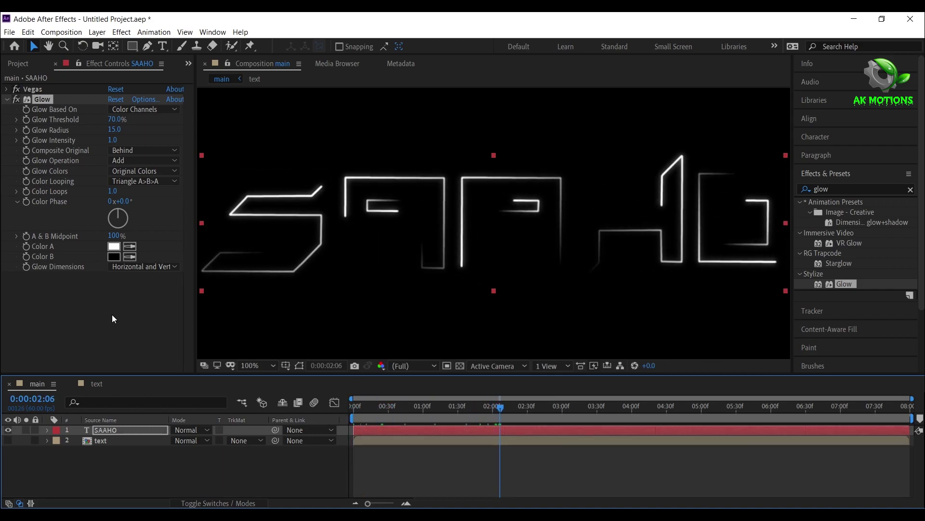
Step: Duplicate Glow as Glow 2 with threshold 60% and radius 80
{"action": "left_click", "coordinate": [33, 99]}
{"action": "key", "text": "ctrl+grave"}
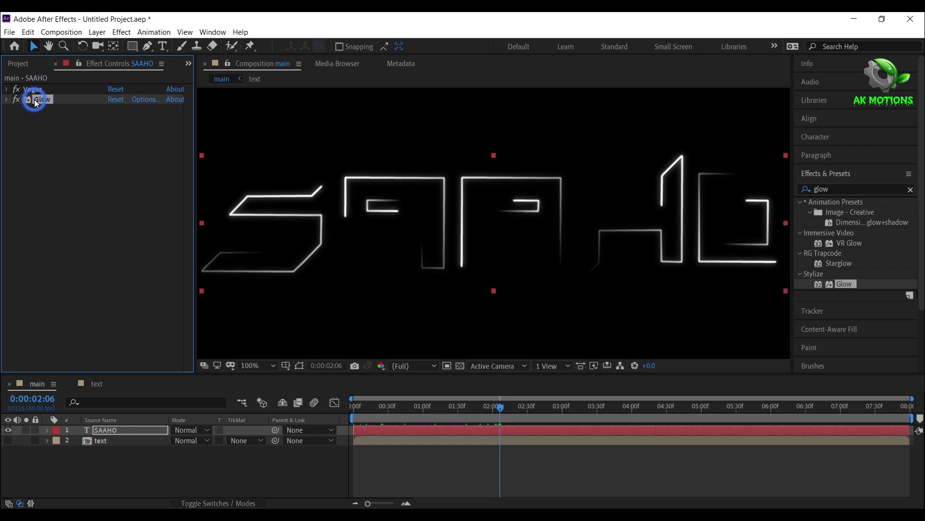
{"action": "key", "text": "ctrl+d"}
{"action": "left_click", "coordinate": [115, 130]}
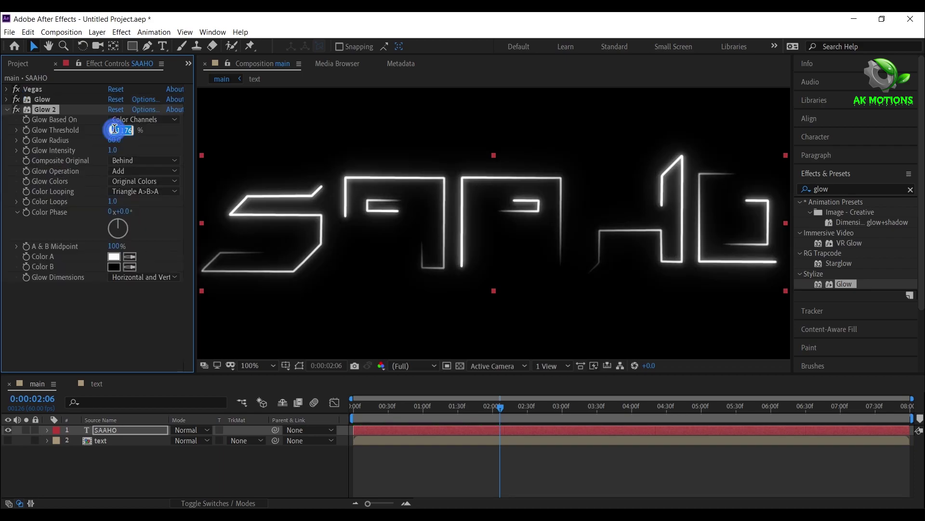
{"action": "type", "text": "60"}
{"action": "key", "text": "Return"}
{"action": "left_click", "coordinate": [115, 140]}
{"action": "type", "text": "80"}
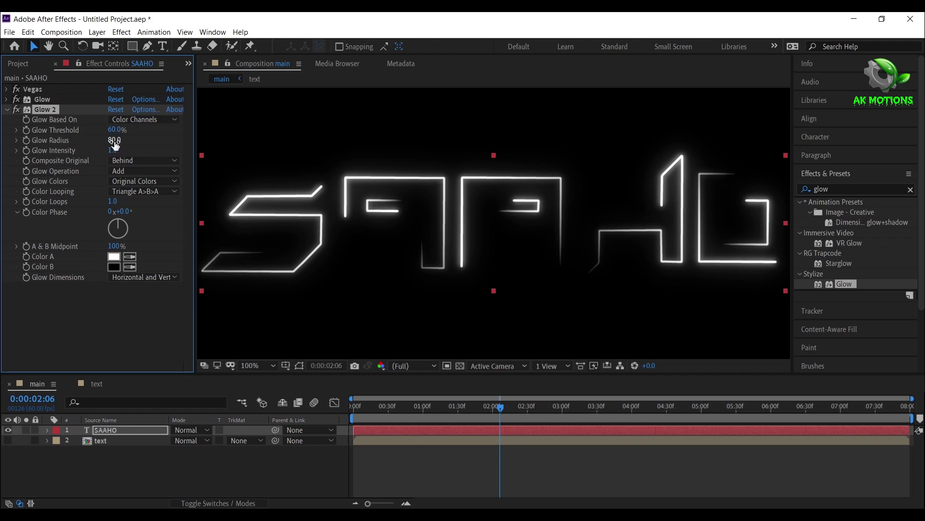
{"action": "key", "text": "Tab"}
Step: Keyframe Glow 2 intensity from 0 at about 2.5 s to 1.2 at 5:00, then preview
{"action": "left_click_drag", "start_coordinate": [491, 412], "coordinate": [528, 414]}
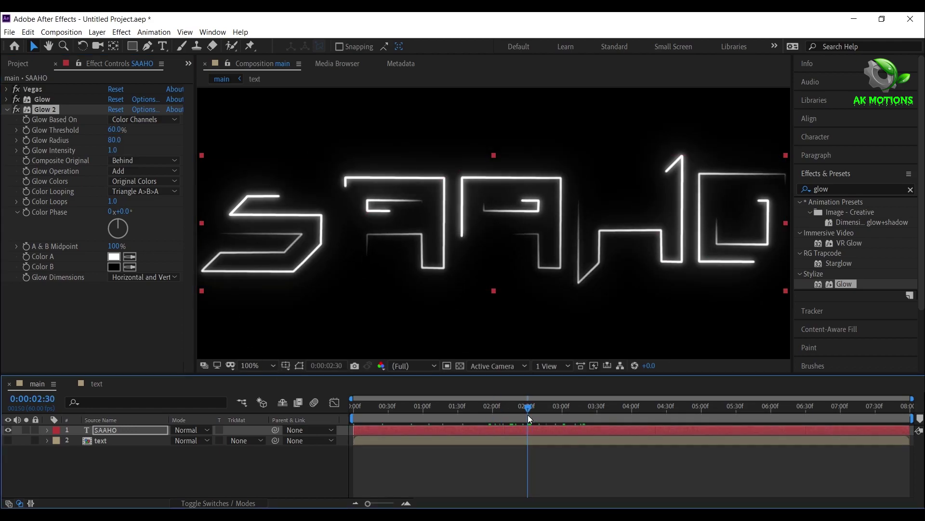
{"action": "left_click", "coordinate": [26, 150]}
{"action": "left_click_drag", "start_coordinate": [113, 150], "coordinate": [2, 176]}
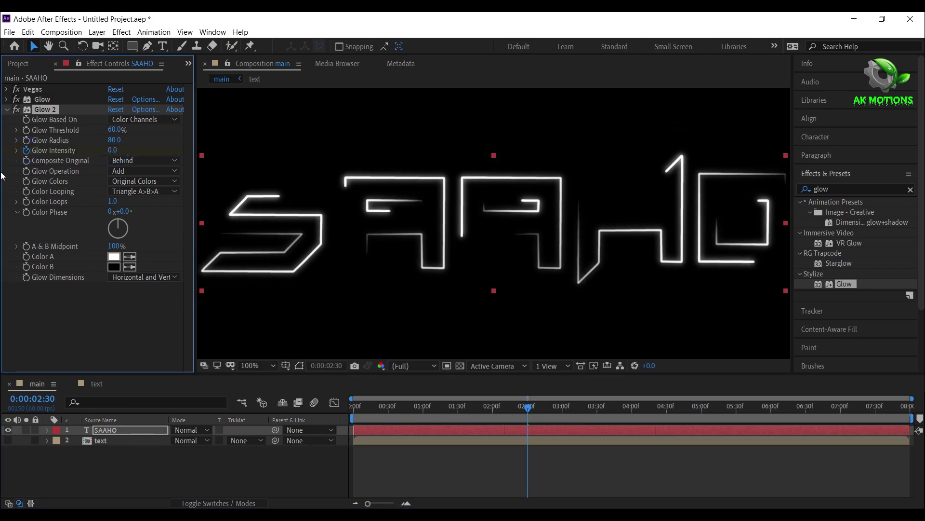
{"action": "left_click", "coordinate": [667, 408]}
{"action": "left_click_drag", "start_coordinate": [667, 410], "coordinate": [701, 415]}
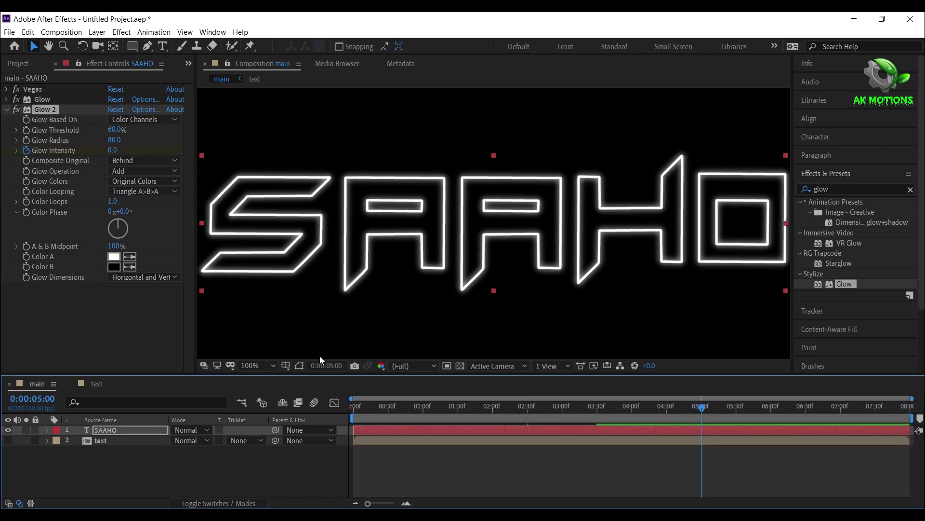
{"action": "left_click", "coordinate": [112, 150]}
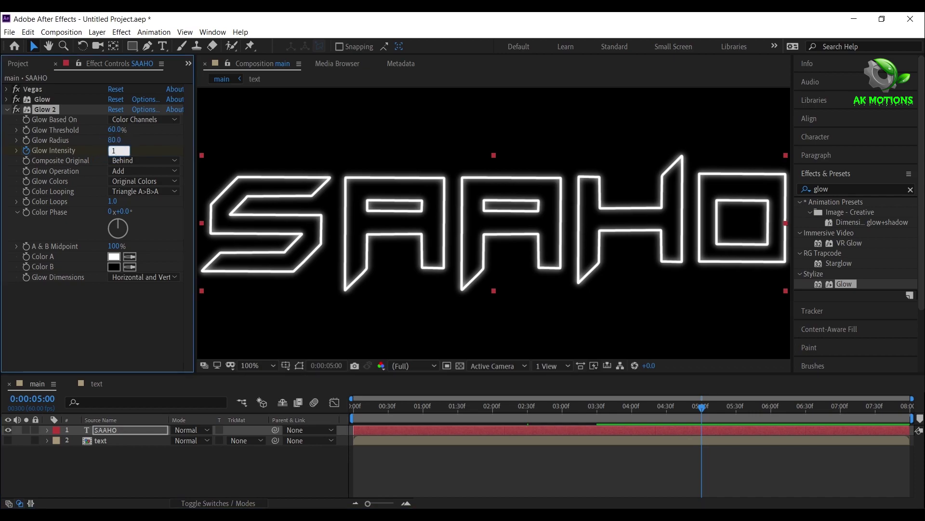
{"action": "type", "text": ".2"}
{"action": "key", "text": "Return"}
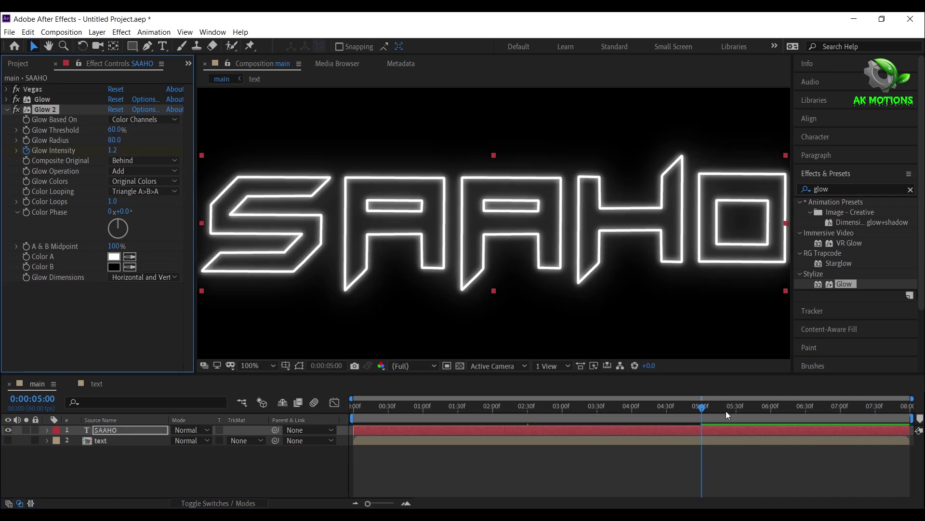
{"action": "left_click_drag", "start_coordinate": [727, 411], "coordinate": [457, 413]}
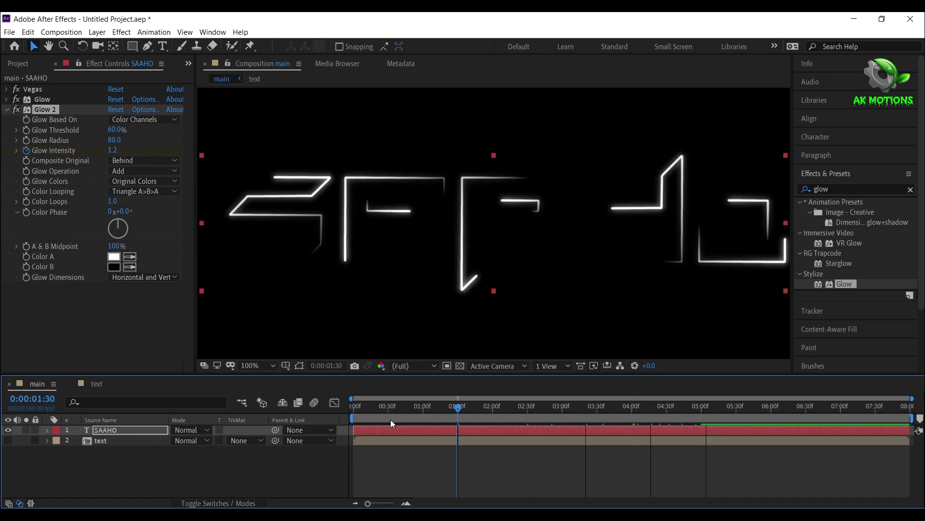
{"action": "key", "text": "space"}
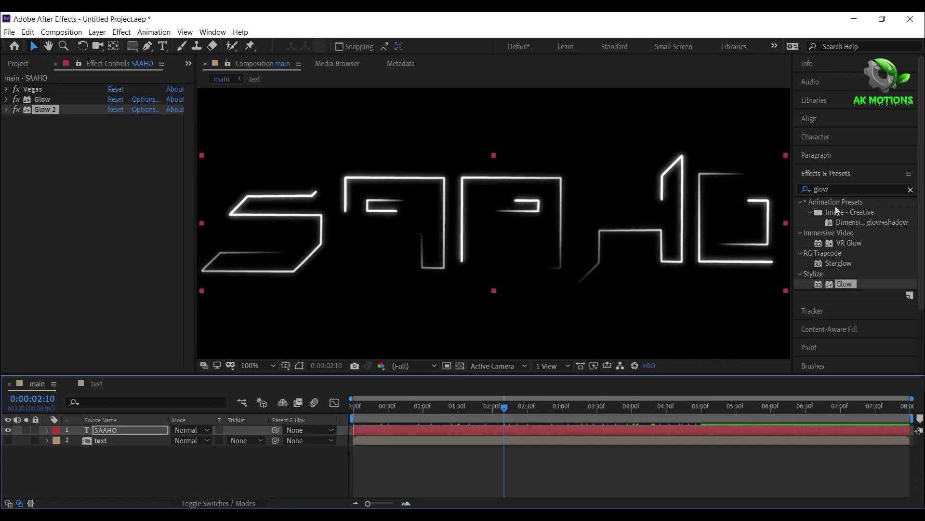
Step: Apply Trapcode Starglow to SAAHO with the White Star preset
{"action": "double_click", "coordinate": [839, 263]}
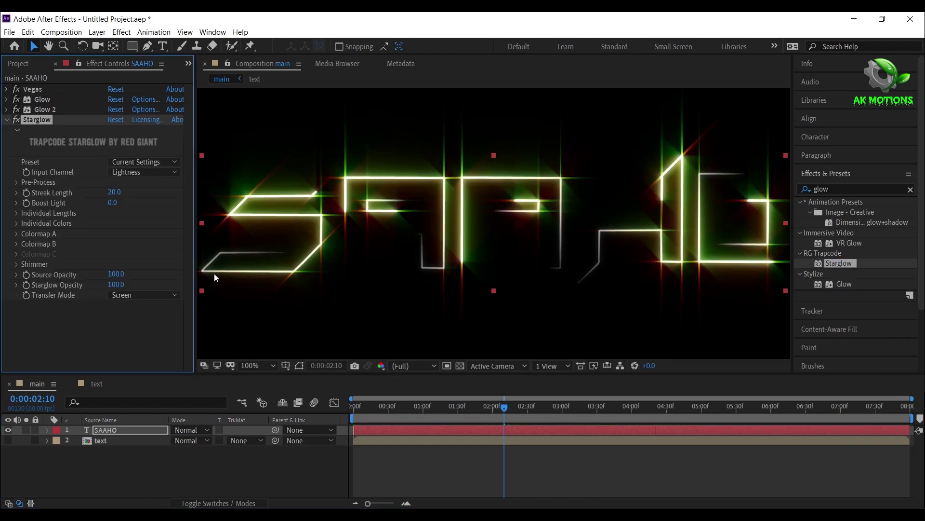
{"action": "left_click", "coordinate": [143, 162]}
{"action": "left_click", "coordinate": [190, 84]}
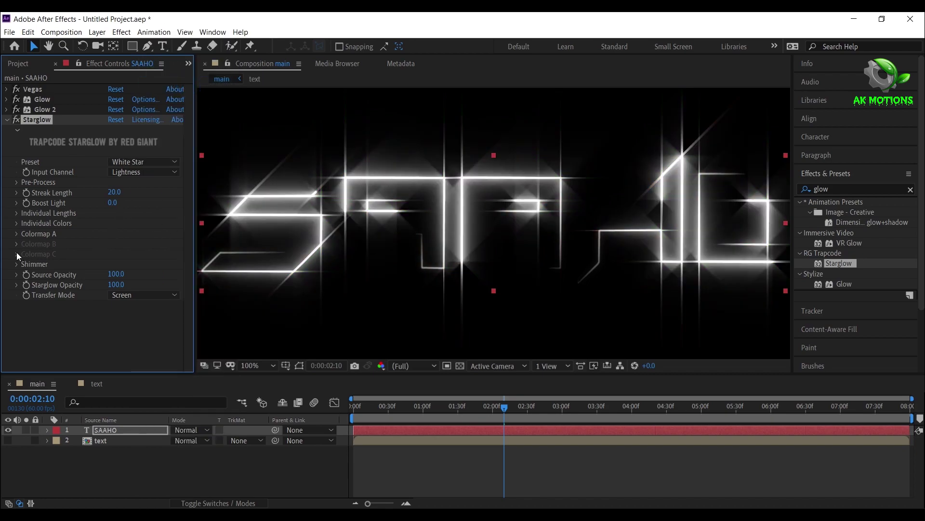
Step: Set the Up, Down and Up-Left individual streak lengths to 0
{"action": "left_click", "coordinate": [17, 214]}
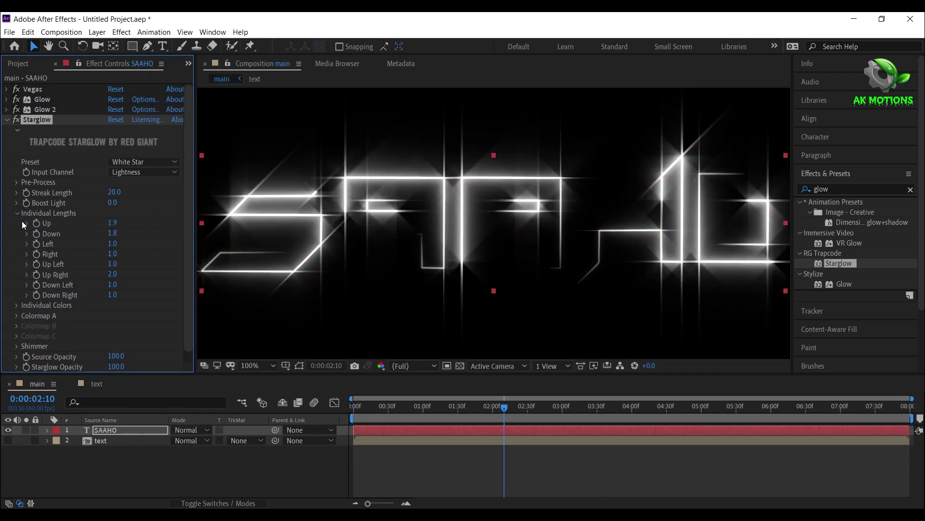
{"action": "left_click", "coordinate": [113, 222]}
{"action": "type", "text": "0"}
{"action": "key", "text": "Return"}
{"action": "left_click", "coordinate": [112, 234]}
{"action": "type", "text": "0"}
{"action": "key", "text": "Return"}
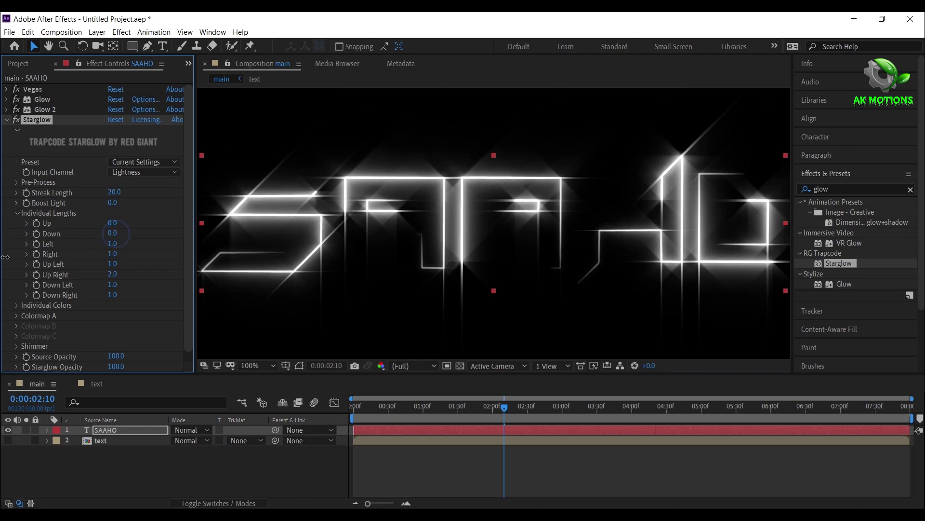
{"action": "left_click", "coordinate": [112, 264]}
{"action": "type", "text": "0"}
{"action": "key", "text": "Return"}
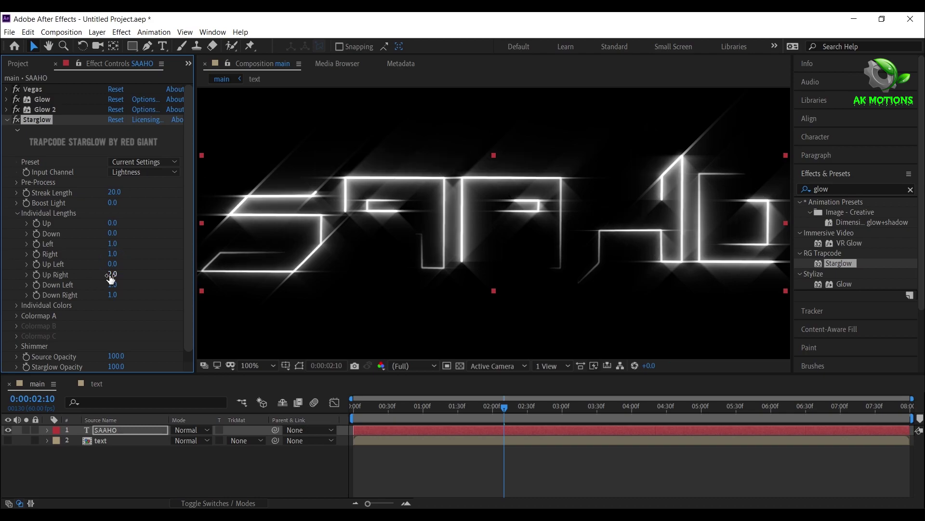
Step: Set Up-Right, Down-Left and Down-Right streak lengths to 0, leaving only horizontal streaks
{"action": "left_click", "coordinate": [113, 274]}
{"action": "type", "text": "0"}
{"action": "key", "text": "Return"}
{"action": "left_click", "coordinate": [113, 284]}
{"action": "type", "text": "0"}
{"action": "key", "text": "Return"}
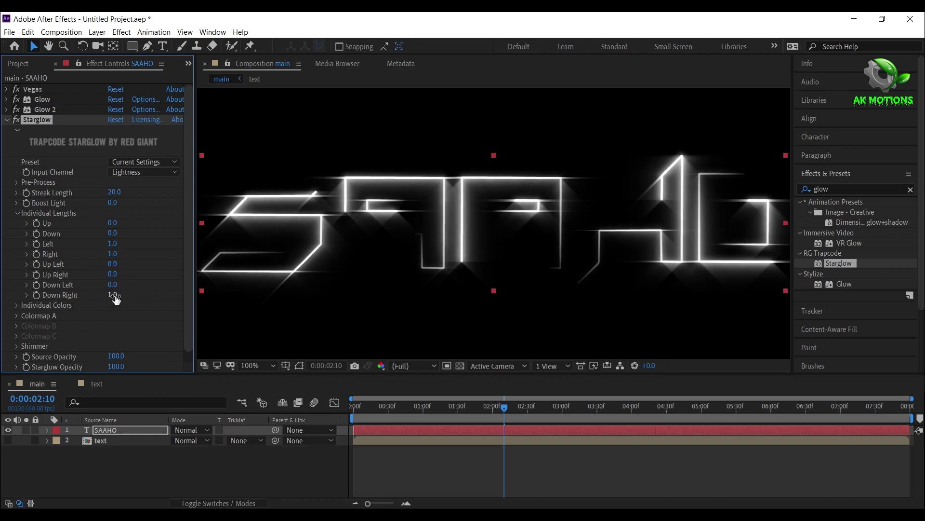
{"action": "left_click", "coordinate": [113, 295]}
{"action": "type", "text": "0"}
{"action": "key", "text": "Return"}
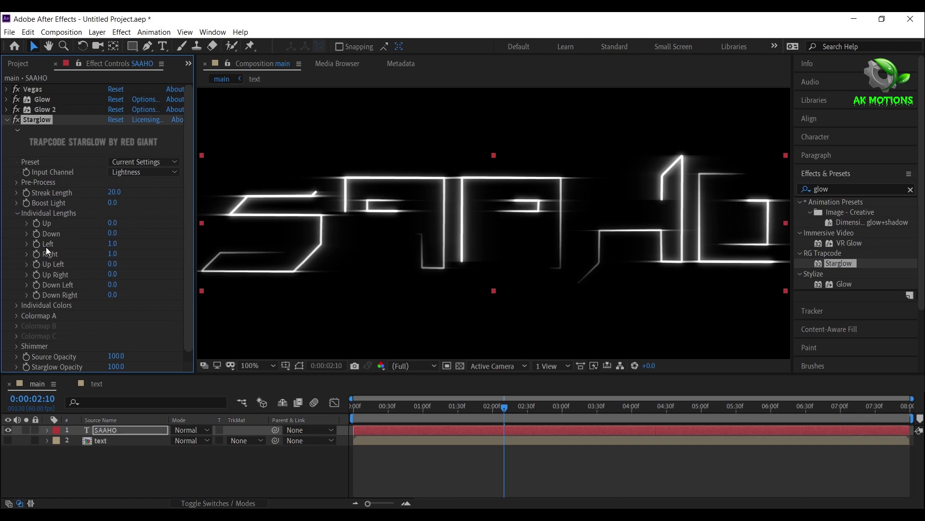
{"action": "left_click", "coordinate": [18, 213]}
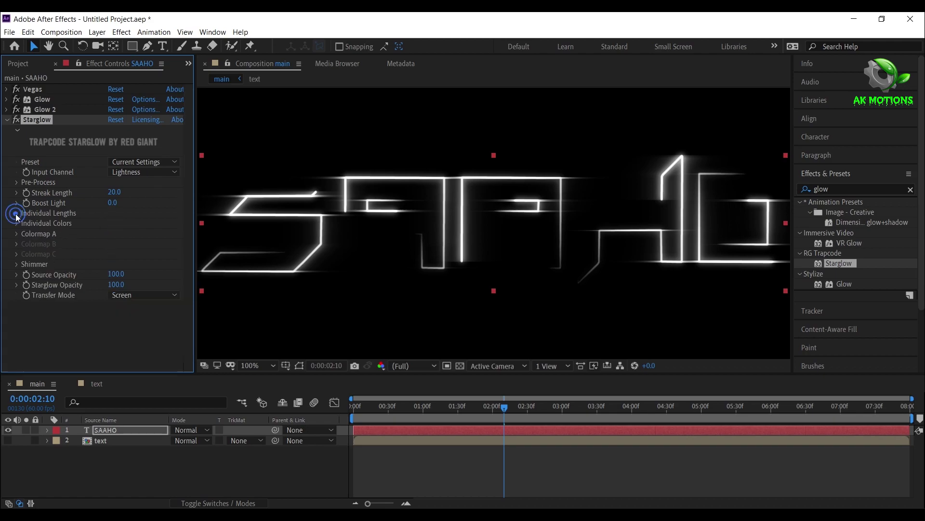
{"action": "left_click", "coordinate": [115, 205]}
{"action": "left_click", "coordinate": [115, 193]}
Step: Set Starglow Streak Length to 300 and Opacity to 40, fit the viewer, and play the reveal
{"action": "key", "text": "Return"}
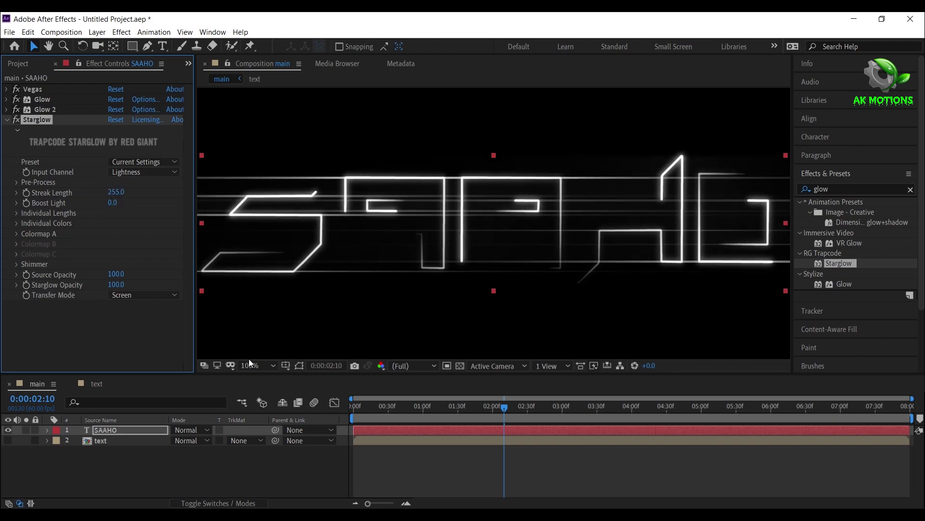
{"action": "left_click", "coordinate": [249, 365]}
{"action": "left_click", "coordinate": [265, 163]}
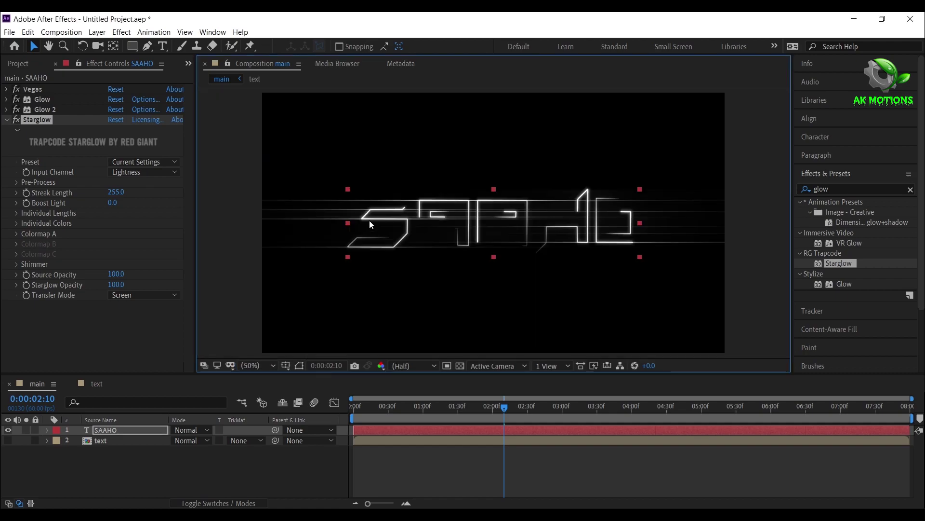
{"action": "left_click", "coordinate": [118, 192]}
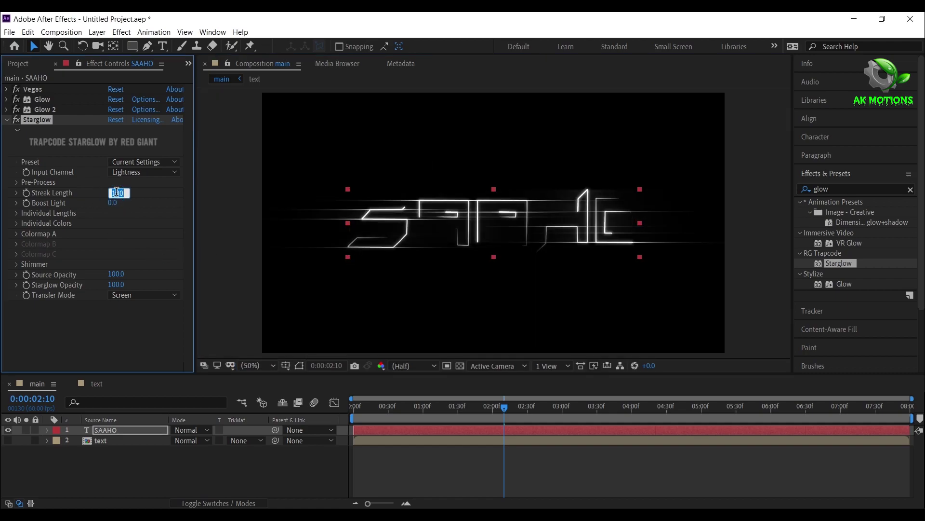
{"action": "type", "text": "300"}
{"action": "key", "text": "Return"}
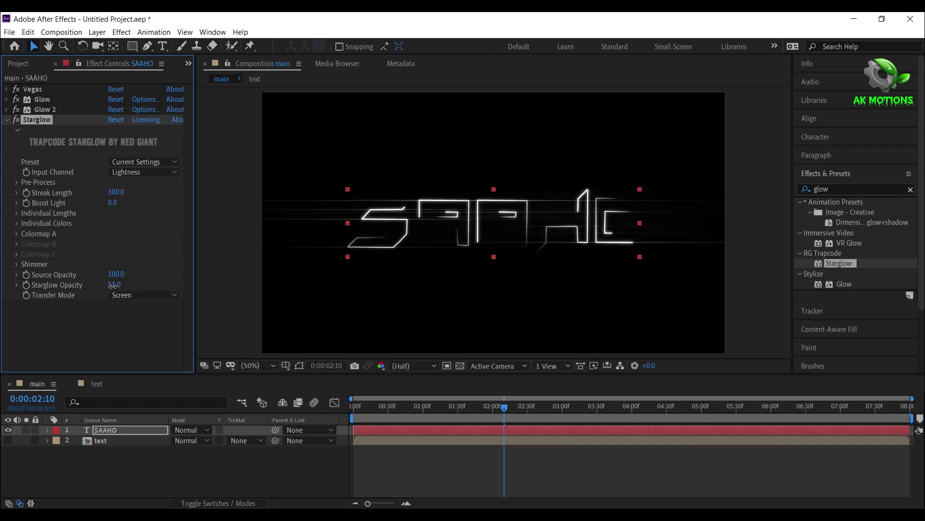
{"action": "left_click", "coordinate": [116, 284]}
{"action": "type", "text": "40"}
{"action": "key", "text": "Return"}
{"action": "left_click", "coordinate": [390, 442]}
{"action": "key", "text": "space"}
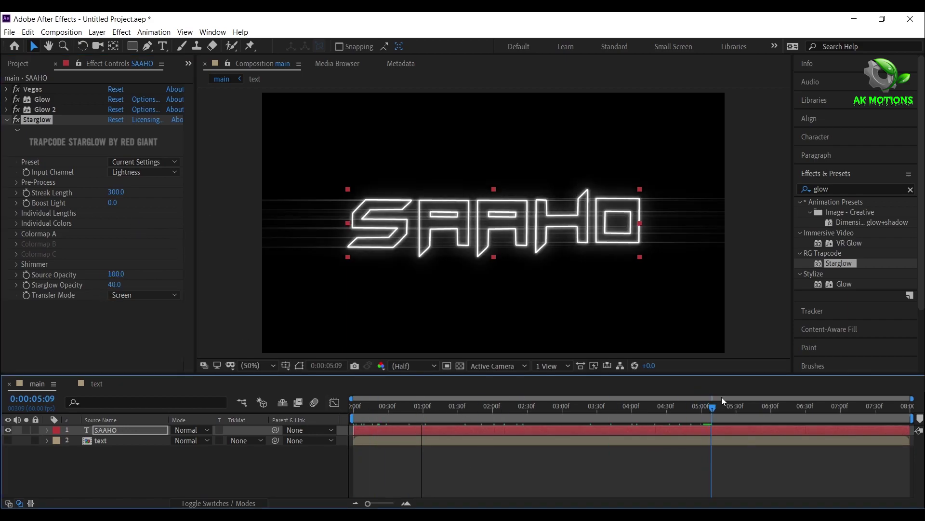
Step: Show the text layer and keyframe its Opacity from 0% at 5:00 to 100% at 6:01
{"action": "key", "text": "Page_Up"}
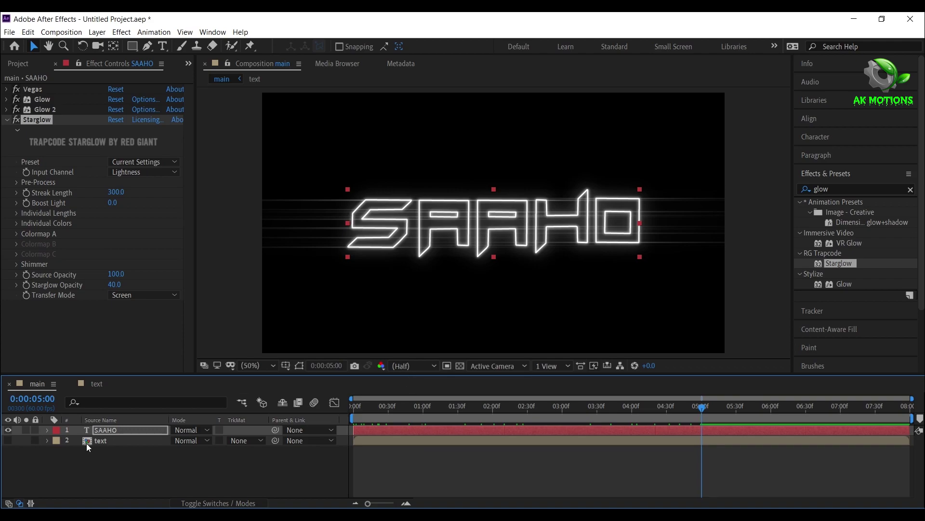
{"action": "left_click", "coordinate": [8, 440]}
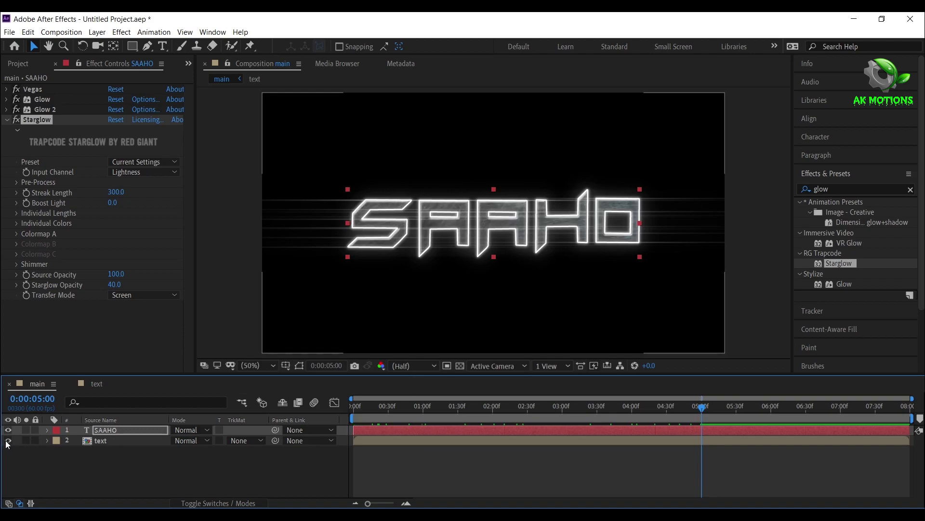
{"action": "left_click", "coordinate": [110, 443]}
{"action": "key", "text": "t"}
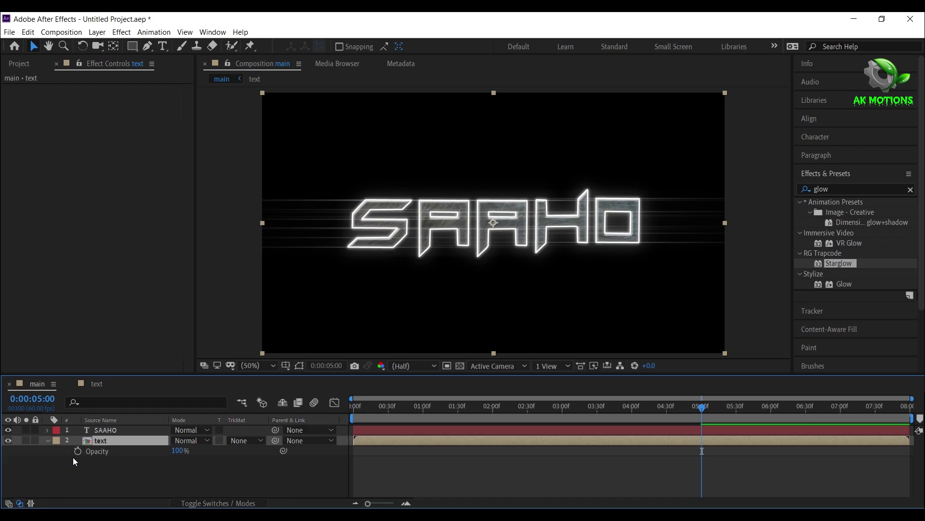
{"action": "left_click", "coordinate": [77, 450]}
{"action": "left_click_drag", "start_coordinate": [176, 451], "coordinate": [2, 465]}
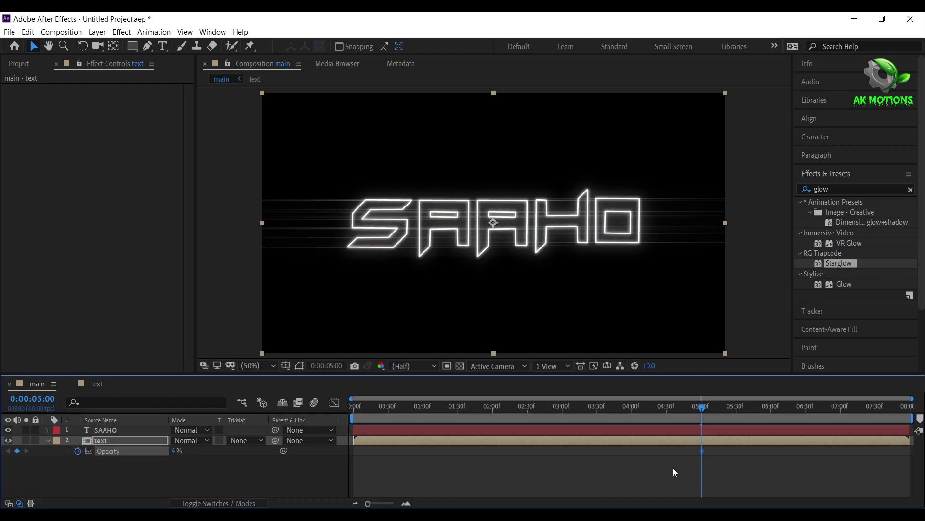
{"action": "left_click_drag", "start_coordinate": [178, 452], "coordinate": [1, 462]}
{"action": "left_click", "coordinate": [772, 413]}
{"action": "left_click_drag", "start_coordinate": [174, 452], "coordinate": [593, 457]}
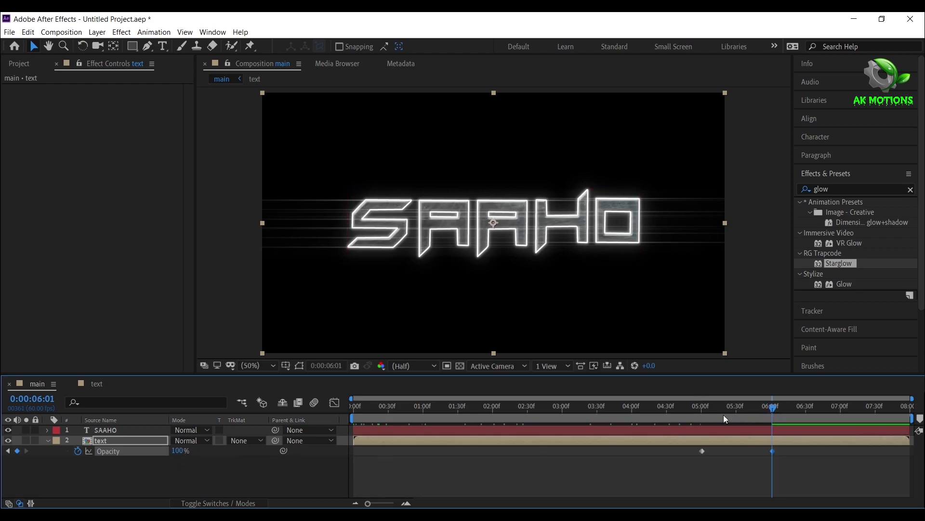
Step: Shift the 0% Opacity keyframe to 3:51 and the 100% keyframe earlier
{"action": "left_click_drag", "start_coordinate": [693, 414], "coordinate": [622, 414]}
{"action": "left_click_drag", "start_coordinate": [702, 451], "coordinate": [622, 451]}
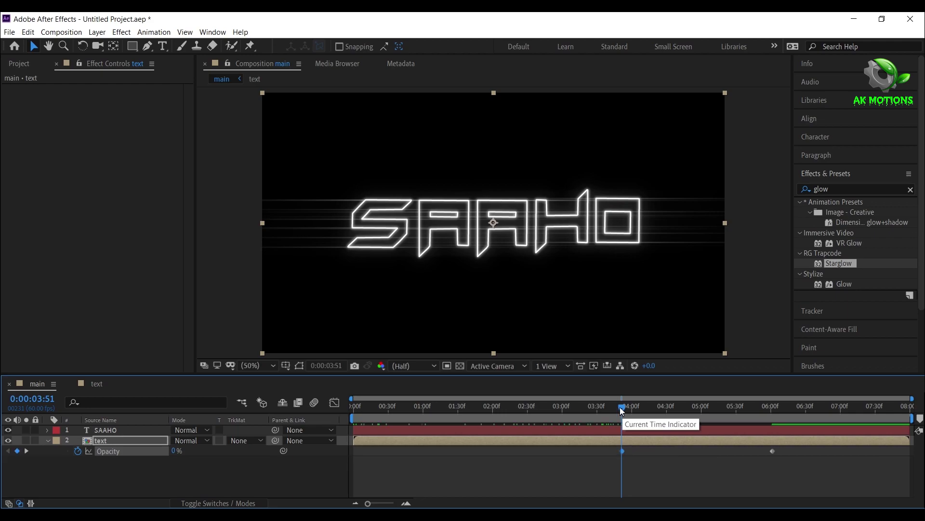
{"action": "left_click_drag", "start_coordinate": [621, 408], "coordinate": [747, 414]}
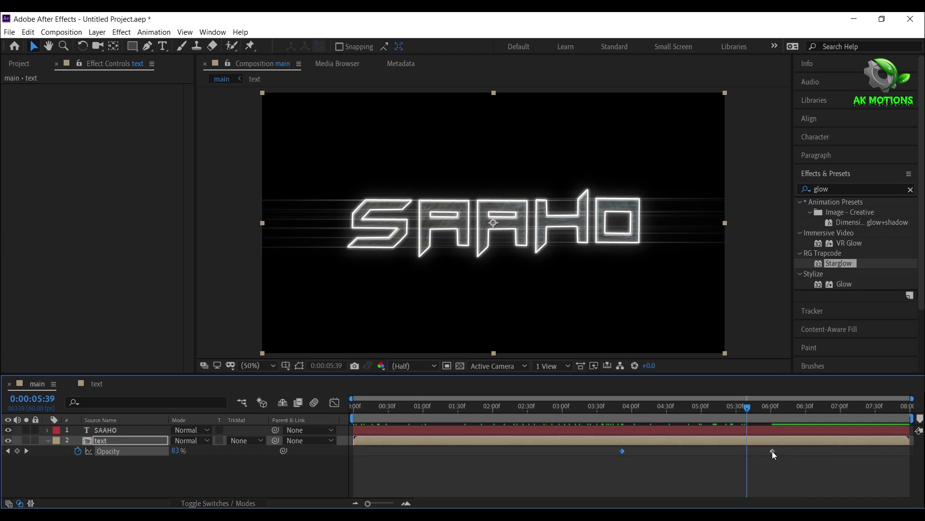
{"action": "left_click_drag", "start_coordinate": [773, 451], "coordinate": [735, 460]}
{"action": "left_click_drag", "start_coordinate": [719, 404], "coordinate": [753, 401]}
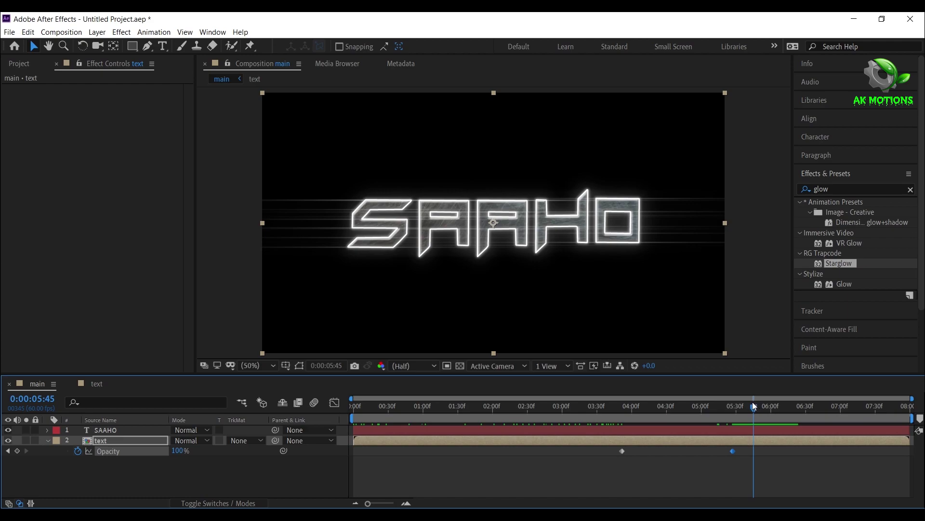
Step: Keyframe SAAHO Opacity from 100% near 5:00 down to 4% just past 6:01
{"action": "left_click", "coordinate": [47, 441]}
{"action": "left_click", "coordinate": [114, 429]}
{"action": "key", "text": "t"}
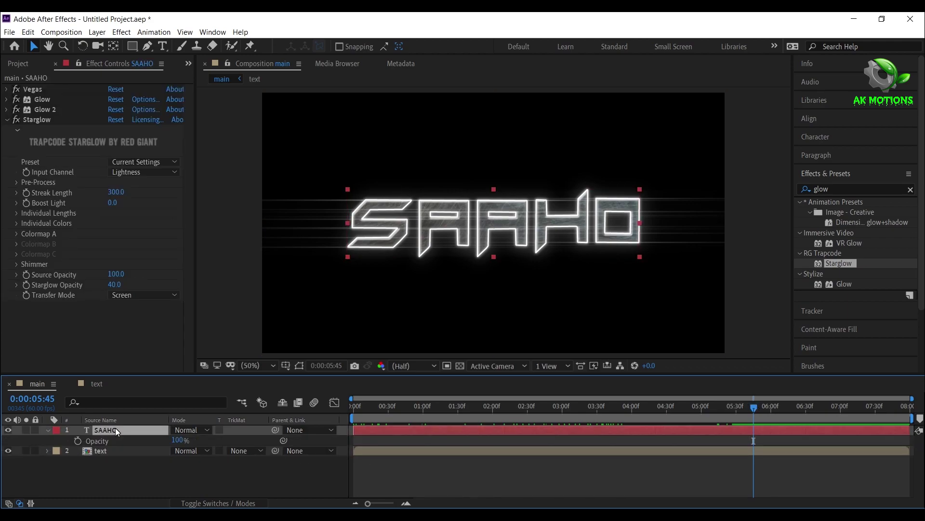
{"action": "left_click", "coordinate": [77, 441]}
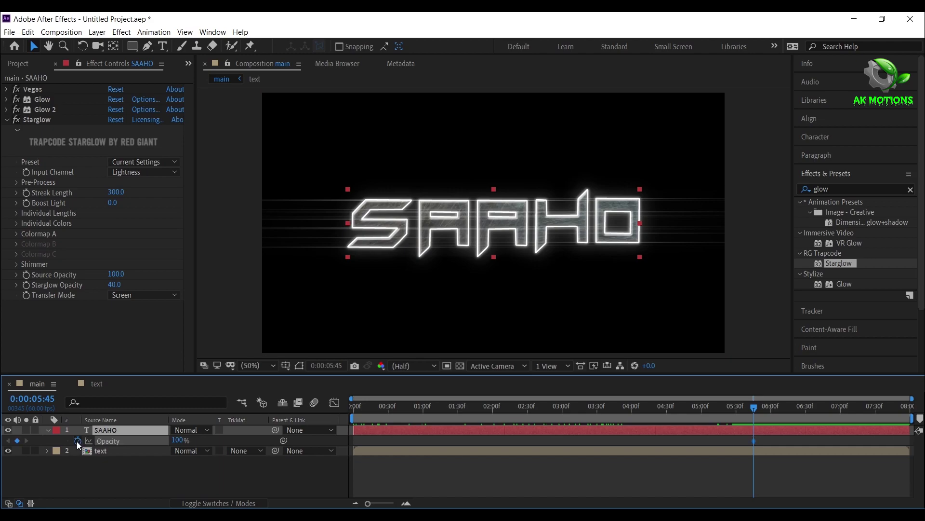
{"action": "left_click_drag", "start_coordinate": [755, 441], "coordinate": [701, 440]}
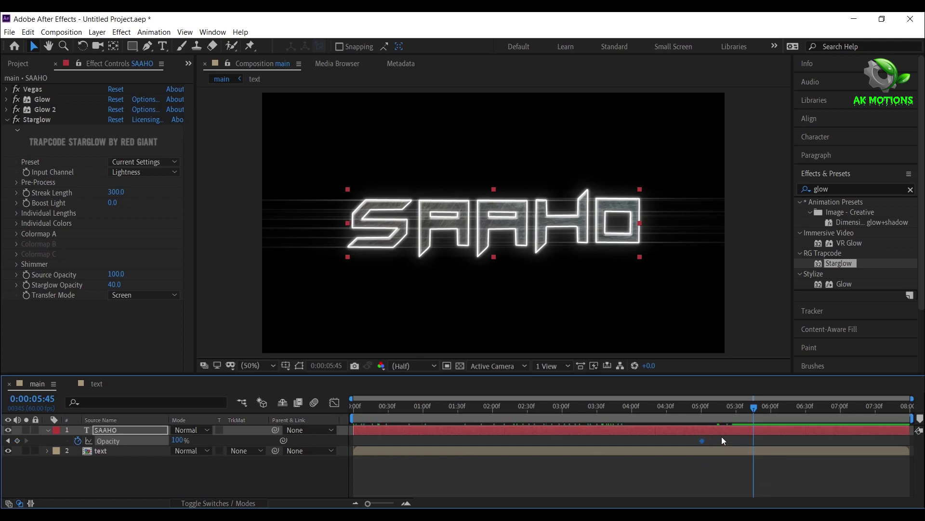
{"action": "left_click_drag", "start_coordinate": [768, 413], "coordinate": [772, 412]}
{"action": "left_click_drag", "start_coordinate": [169, 438], "coordinate": [1, 503]}
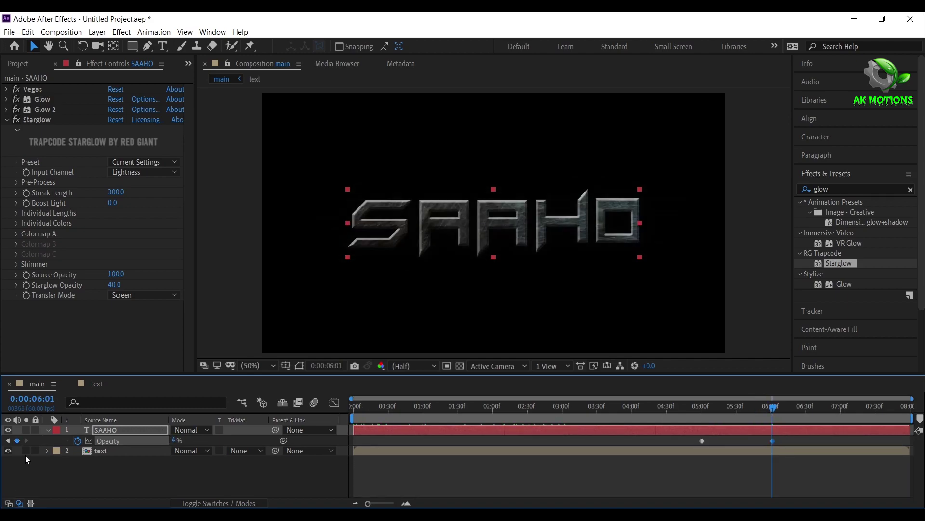
{"action": "left_click", "coordinate": [170, 441]}
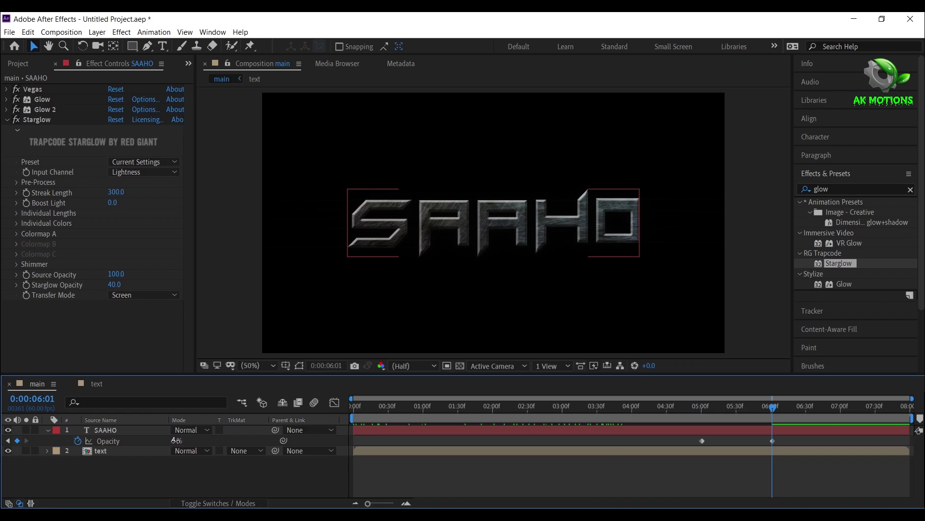
{"action": "left_click", "coordinate": [121, 441]}
{"action": "left_click", "coordinate": [48, 429]}
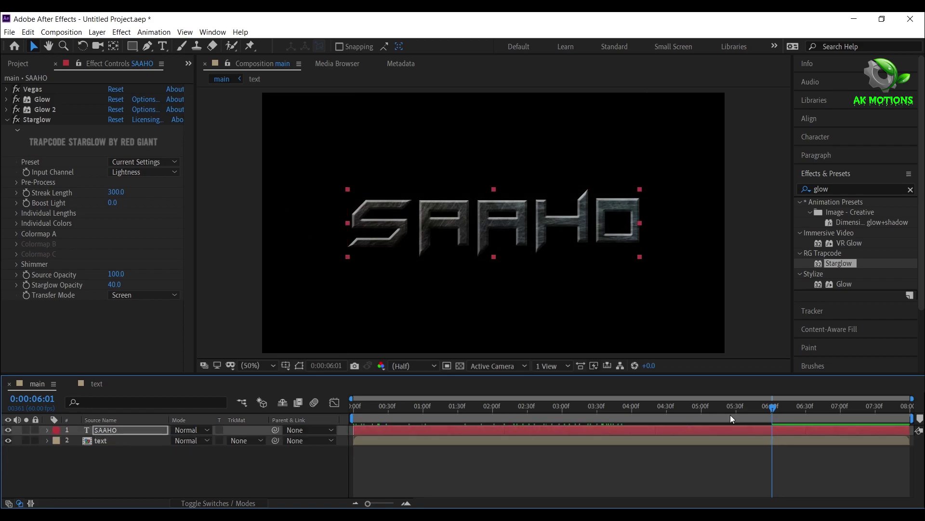
{"action": "left_click_drag", "start_coordinate": [730, 415], "coordinate": [106, 437]}
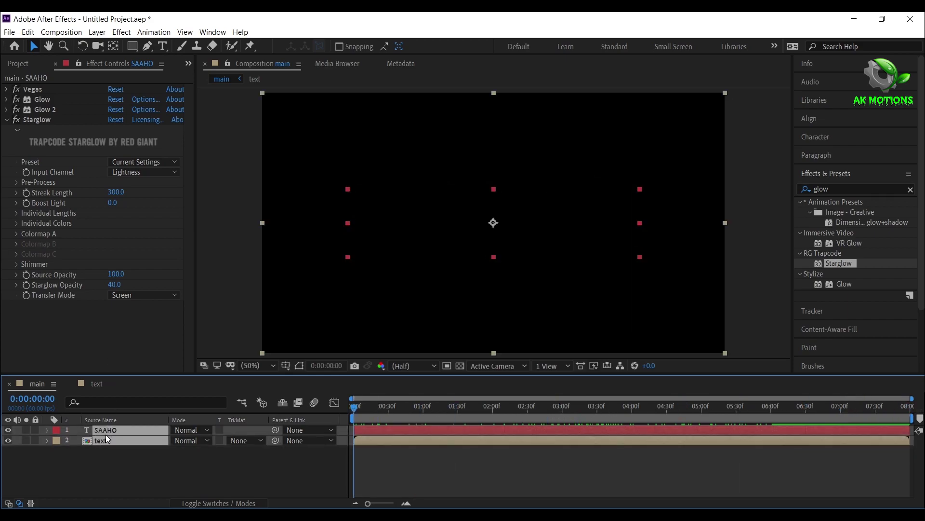
Step: Pre-compose SAAHO and the text layer into 'final', moving all attributes
{"action": "right_click", "coordinate": [105, 434]}
{"action": "left_click", "coordinate": [155, 390]}
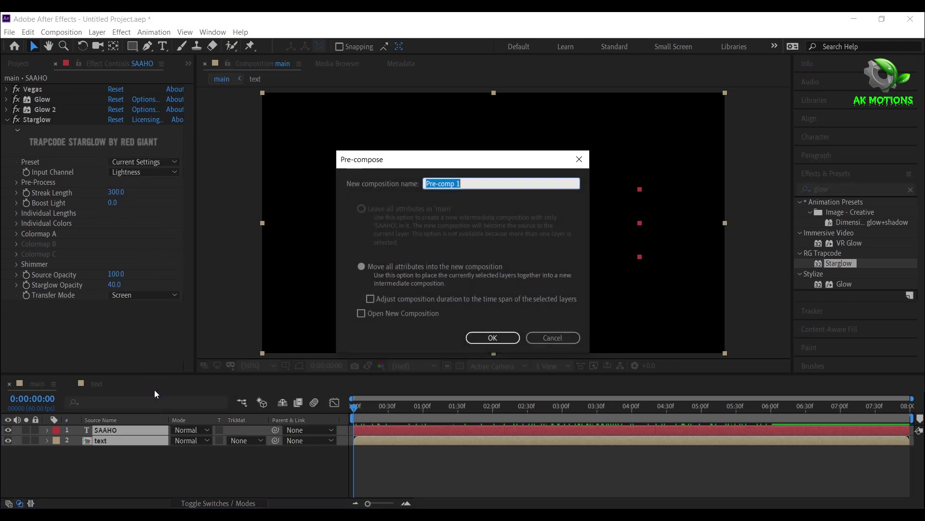
{"action": "type", "text": "final"}
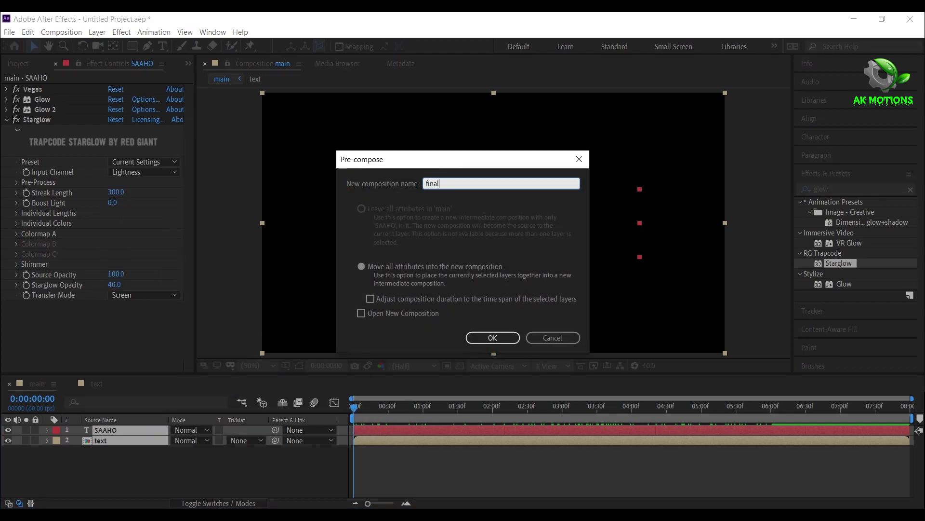
{"action": "left_click", "coordinate": [361, 267]}
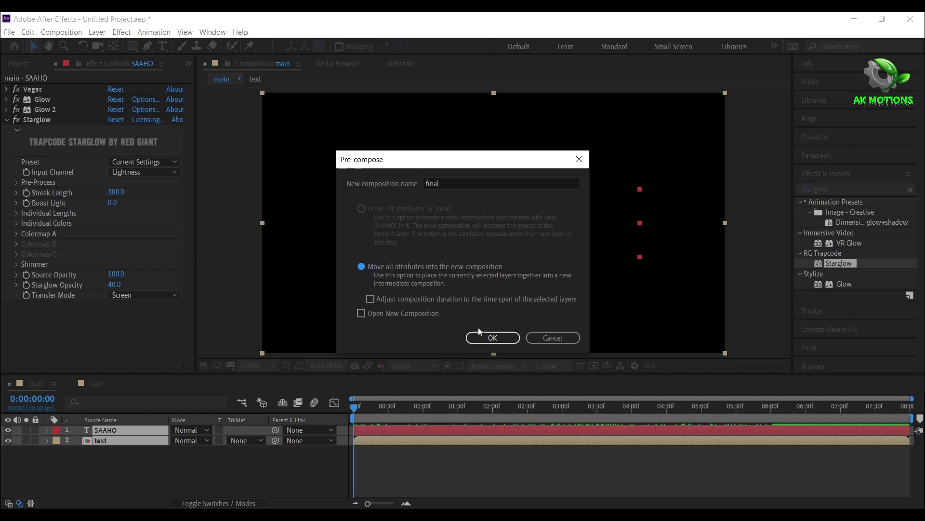
{"action": "left_click", "coordinate": [491, 337]}
{"action": "right_click", "coordinate": [147, 468]}
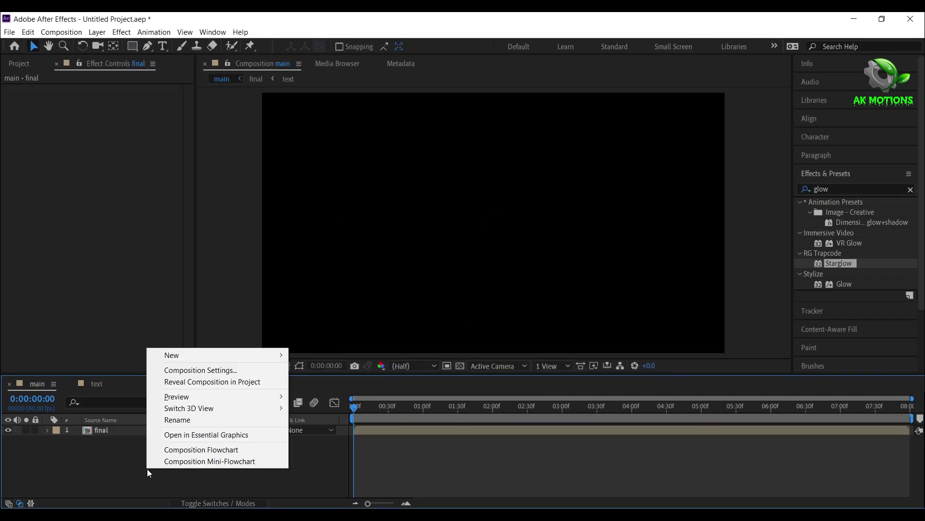
Step: Add a new Null 1 layer and parent the final precomp layer to it
{"action": "left_click", "coordinate": [196, 354]}
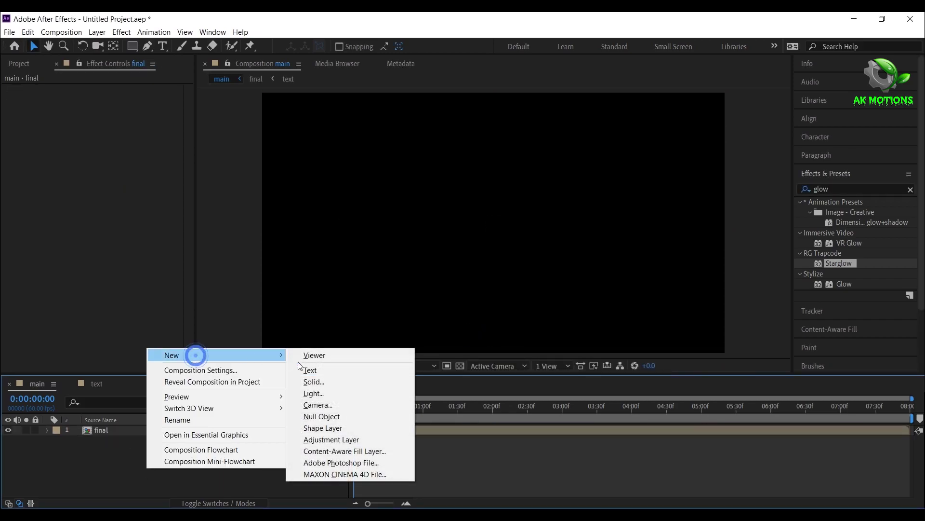
{"action": "left_click", "coordinate": [330, 416]}
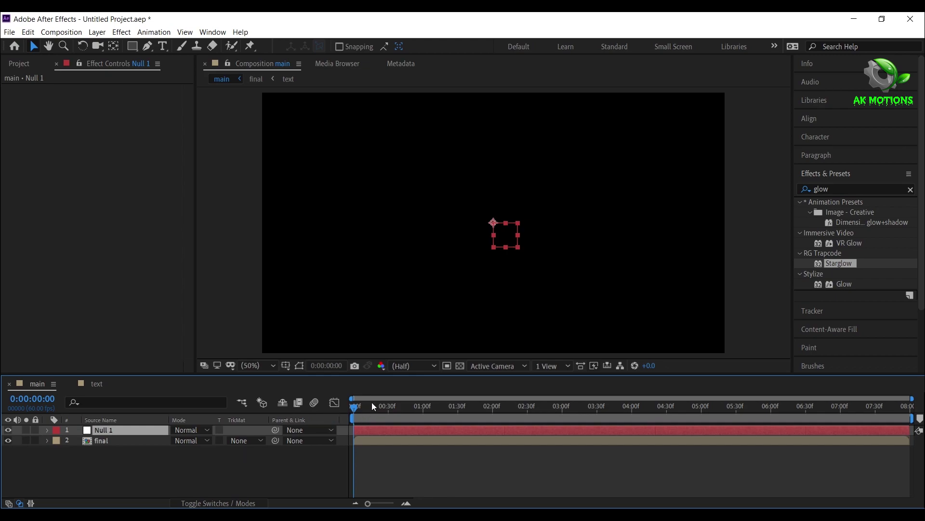
{"action": "mouse_move", "coordinate": [371, 404]}
{"action": "left_mouse_down"}
{"action": "mouse_move", "coordinate": [241, 424]}
{"action": "mouse_move", "coordinate": [276, 440]}
{"action": "mouse_move", "coordinate": [159, 429]}
{"action": "left_mouse_up"}
{"action": "left_click", "coordinate": [201, 455]}
Step: Keyframe Null 1's Scale at 80% at 0:00 and 100% at 7:59, then review the animation
{"action": "left_click", "coordinate": [139, 434]}
{"action": "key", "text": "s"}
{"action": "left_click", "coordinate": [77, 441]}
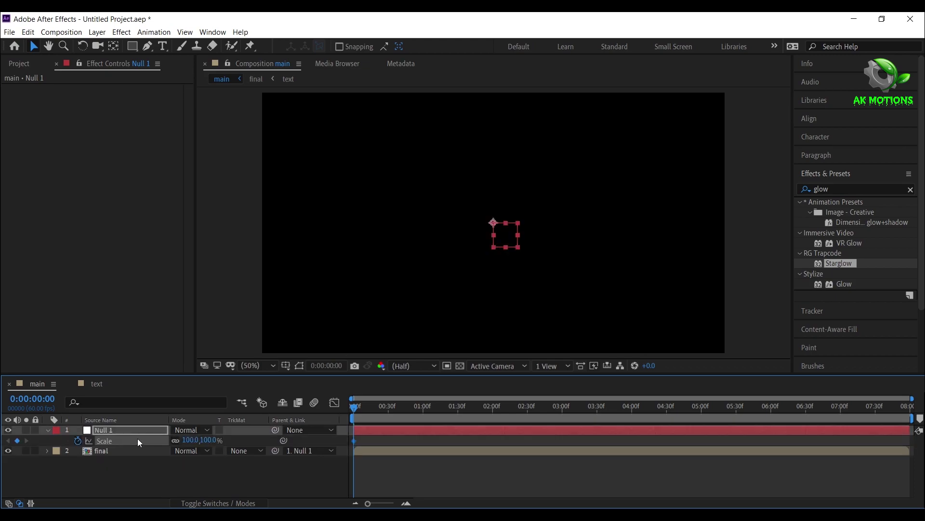
{"action": "left_click", "coordinate": [188, 440]}
{"action": "key", "text": "Return"}
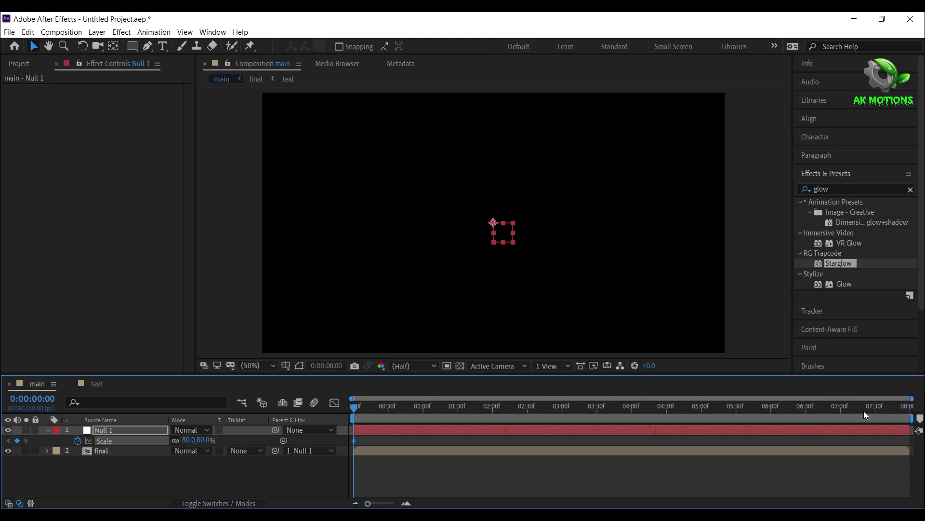
{"action": "left_click_drag", "start_coordinate": [866, 414], "coordinate": [911, 414]}
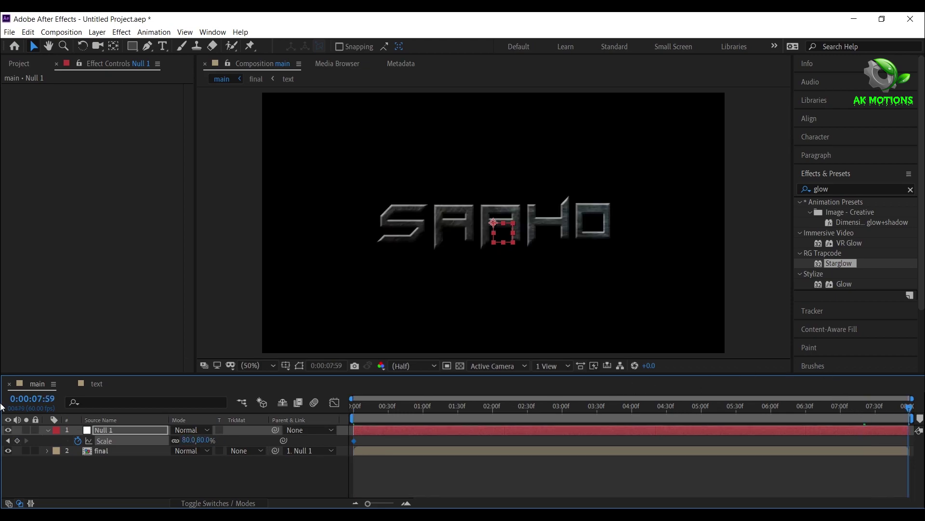
{"action": "left_click", "coordinate": [185, 440]}
{"action": "key", "text": "Return"}
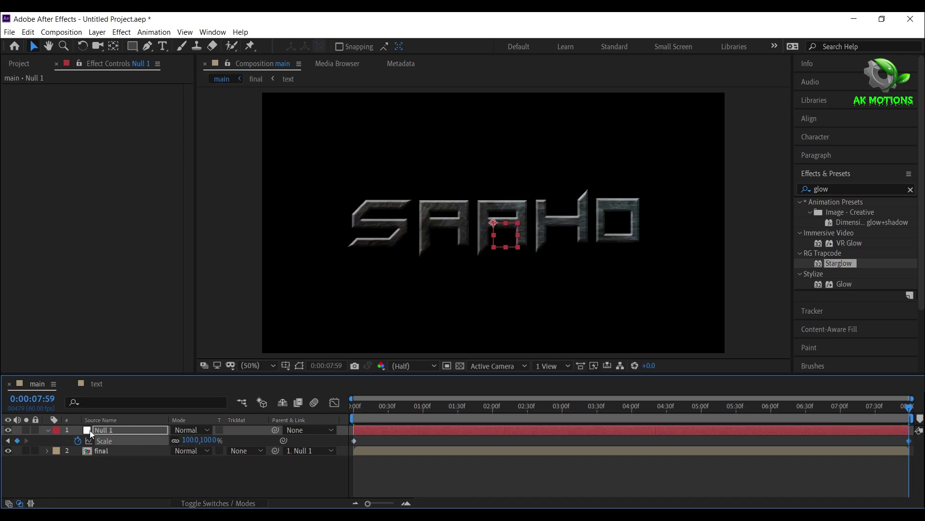
{"action": "left_click", "coordinate": [48, 430]}
{"action": "left_click_drag", "start_coordinate": [368, 409], "coordinate": [219, 464]}
{"action": "left_click", "coordinate": [223, 472]}
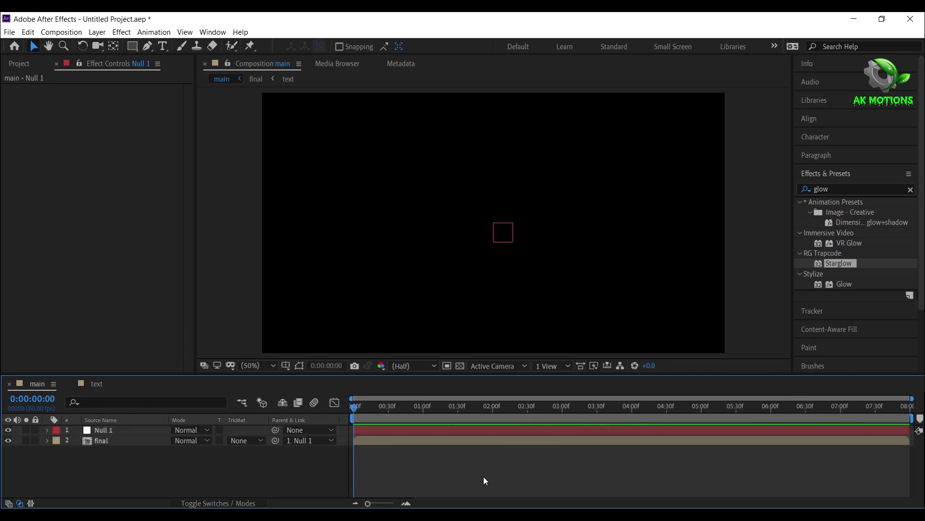
{"action": "key", "text": "space"}
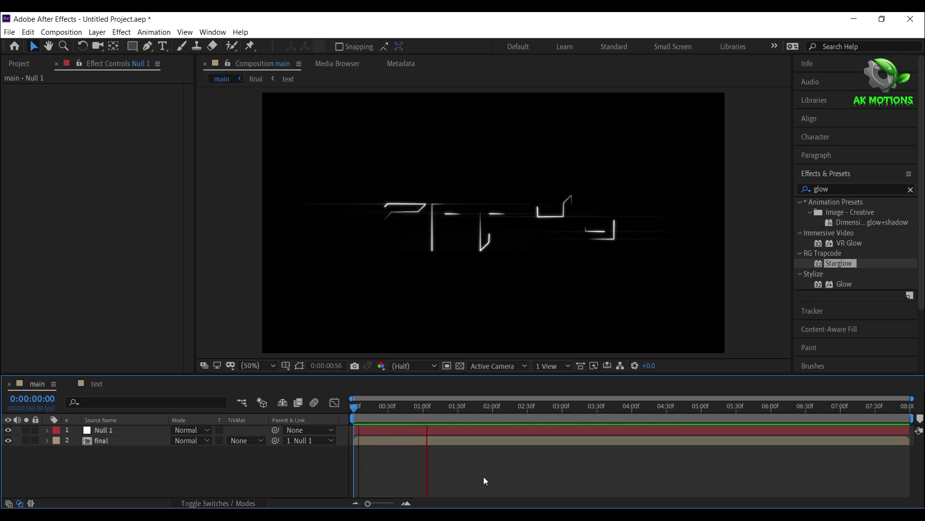